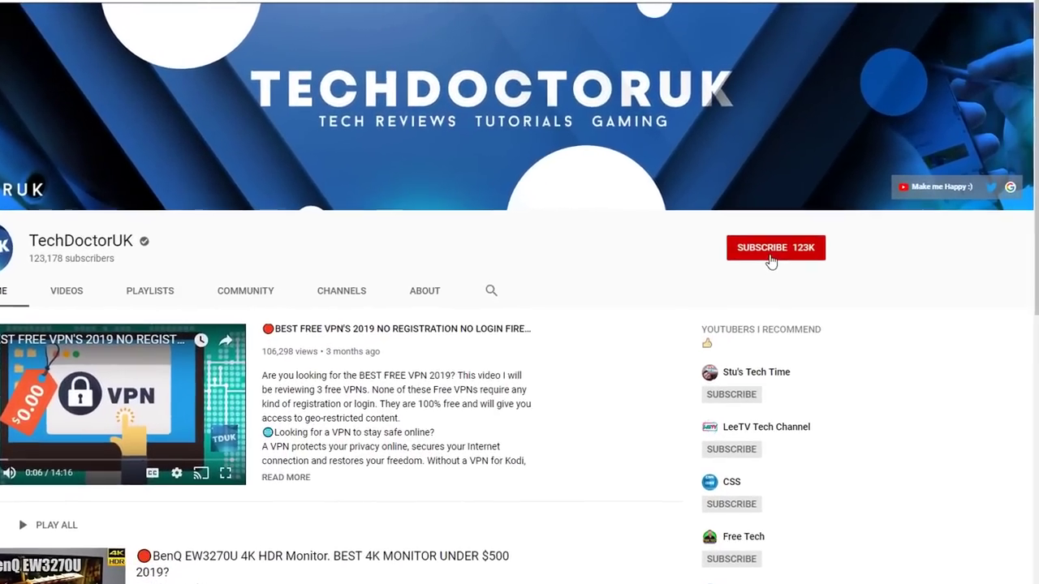
- Subscribe to the TechDoctorUK channel and turn on notifications for every new video
{"action": "left_click", "coordinate": [788, 240]}
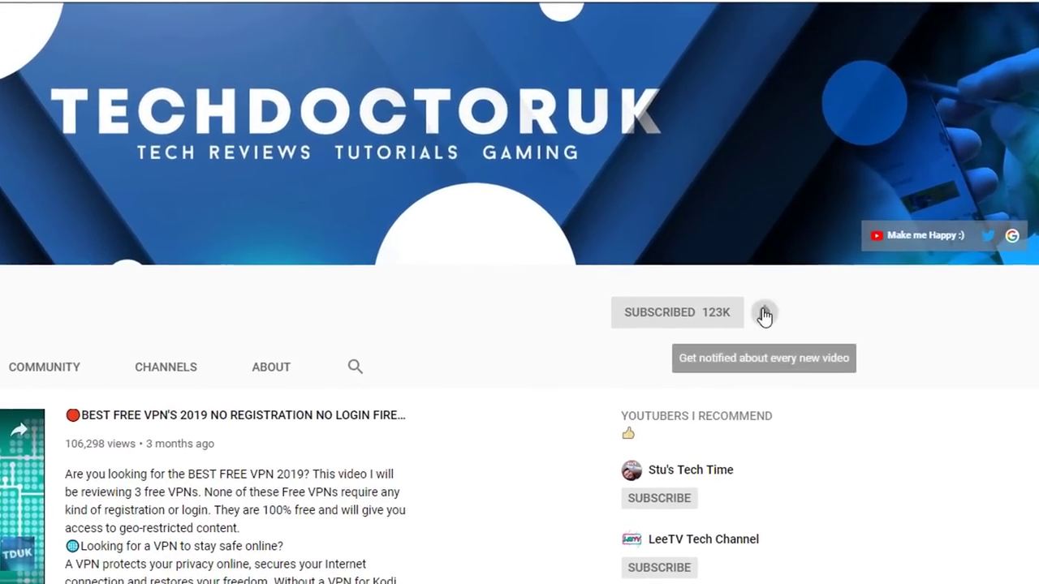
{"action": "left_click", "coordinate": [779, 292]}
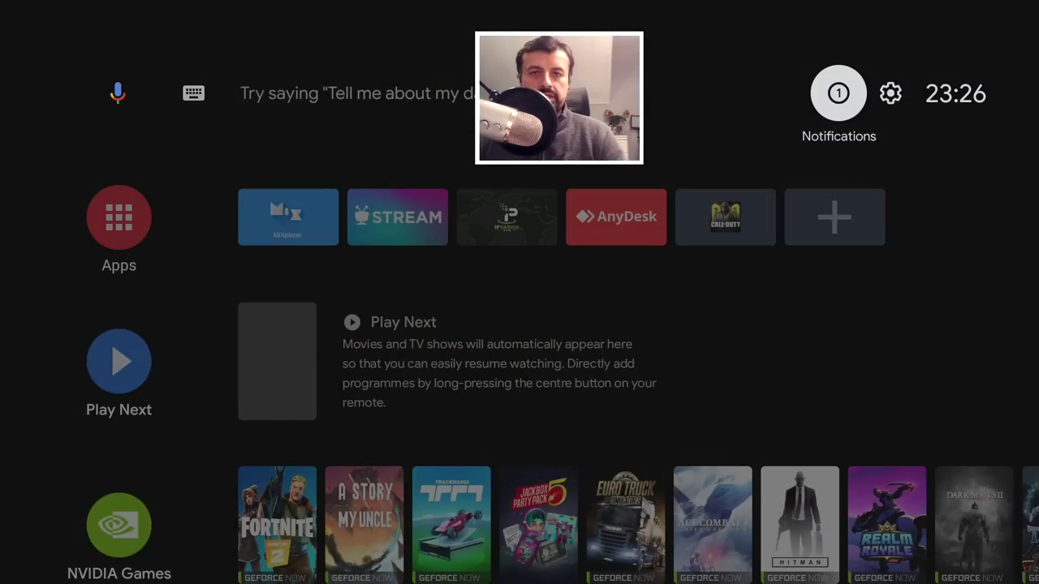
- Check the home screen notifications for the SanDisk USB drive setup entry and close them
{"action": "key", "text": "Right"}
{"action": "key", "text": "Left"}
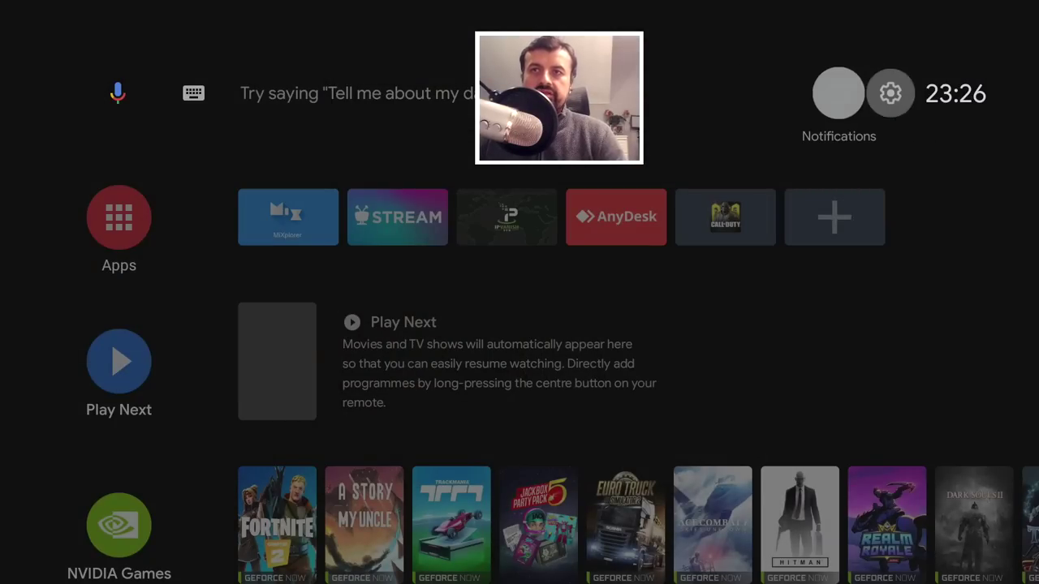
{"action": "key", "text": "Return"}
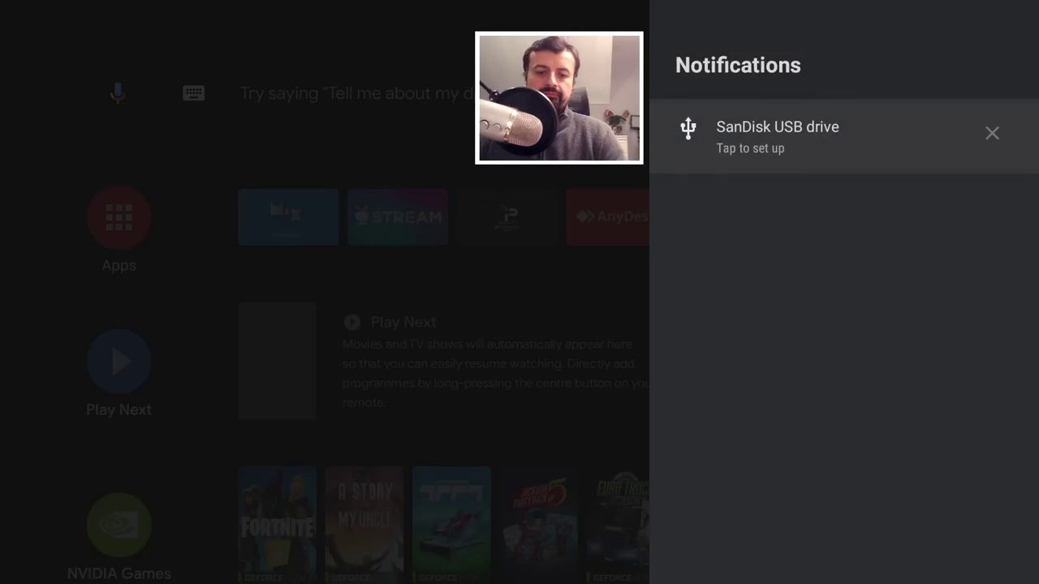
{"action": "key", "text": "Escape"}
- Open the Storage settings within the SHIELD's Device Preferences
{"action": "key", "text": "Right"}
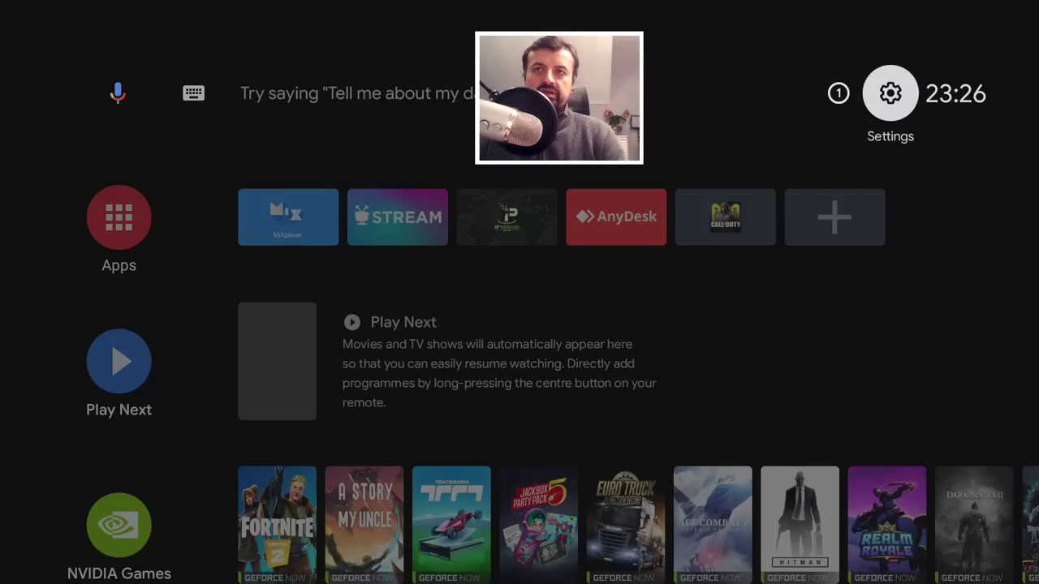
{"action": "key", "text": "Return"}
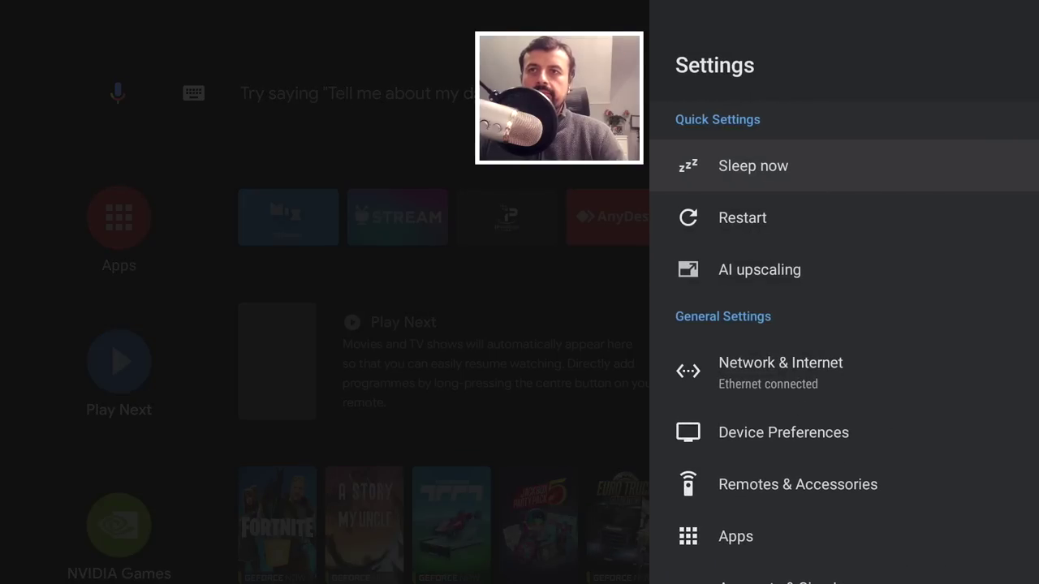
{"action": "key", "text": "Down"}
{"action": "key", "text": "Down"}
{"action": "key", "text": "Down"}
{"action": "key", "text": "Down"}
{"action": "key", "text": "Return"}
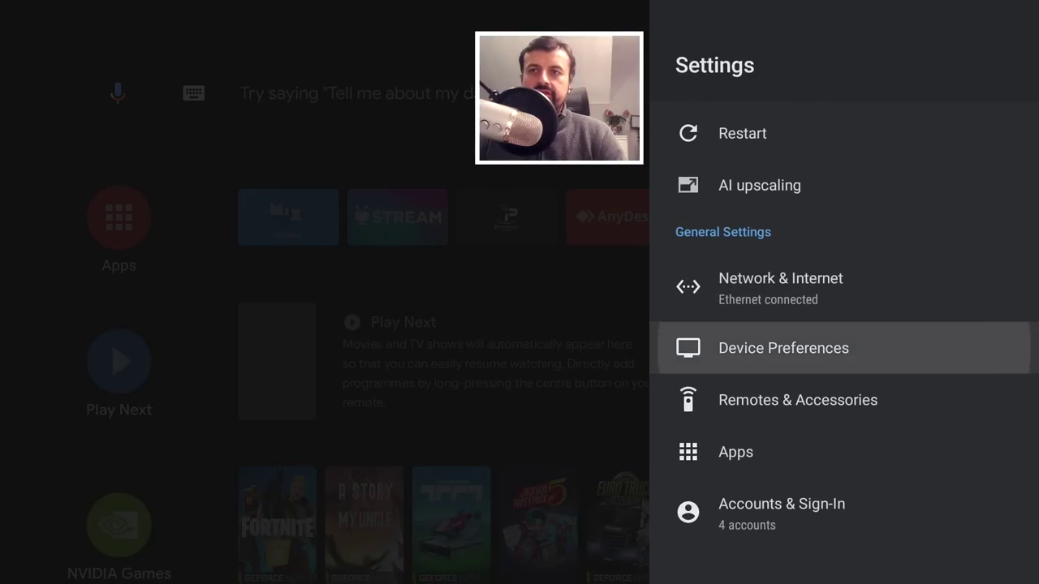
{"action": "key", "text": "Down"}
{"action": "key", "text": "Down"}
{"action": "key", "text": "Down"}
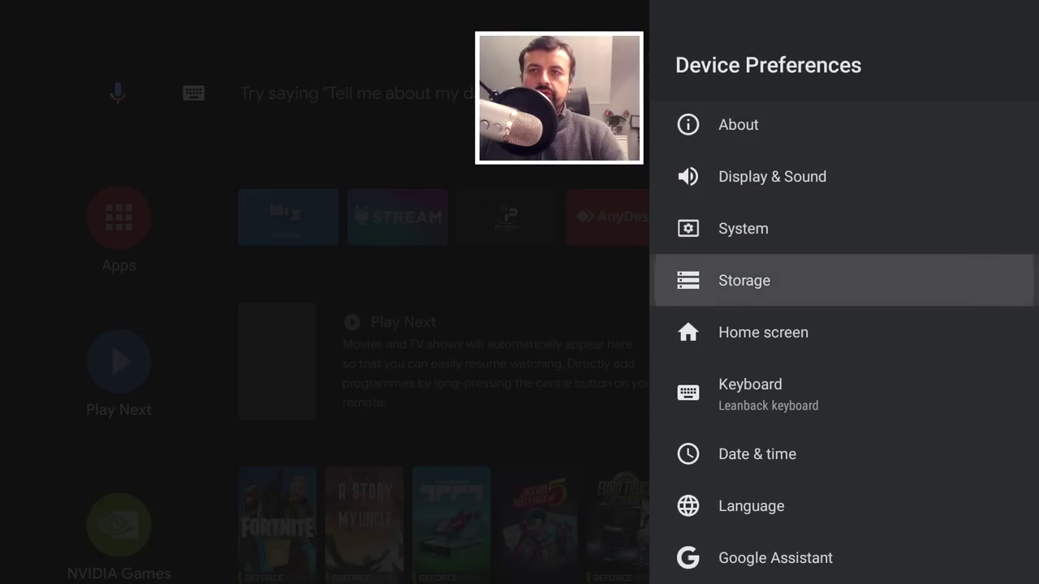
{"action": "key", "text": "Return"}
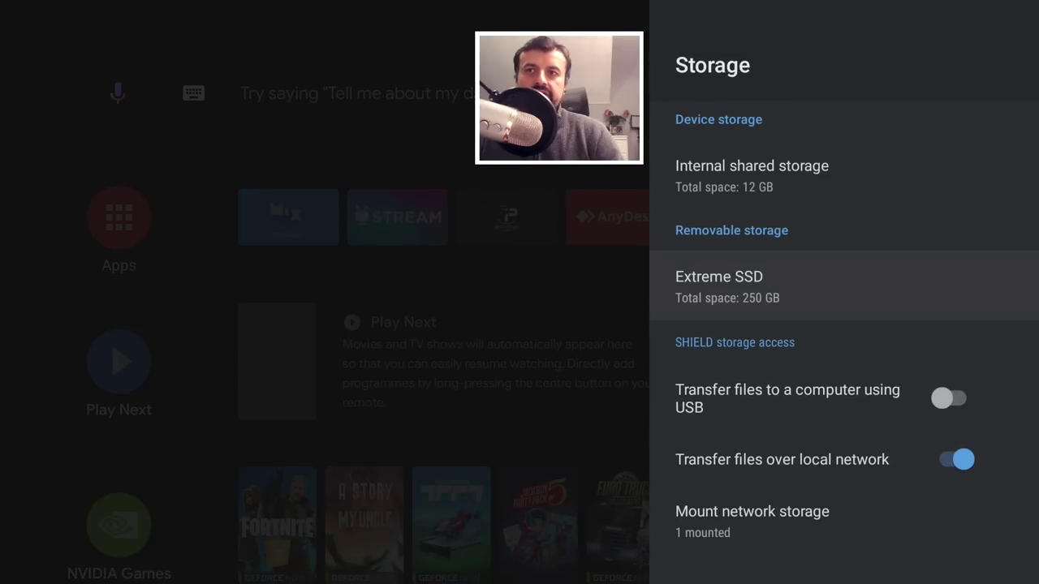
- Compare the total space of the internal shared storage with that of the removable Extreme SSD
{"action": "key", "text": "Up"}
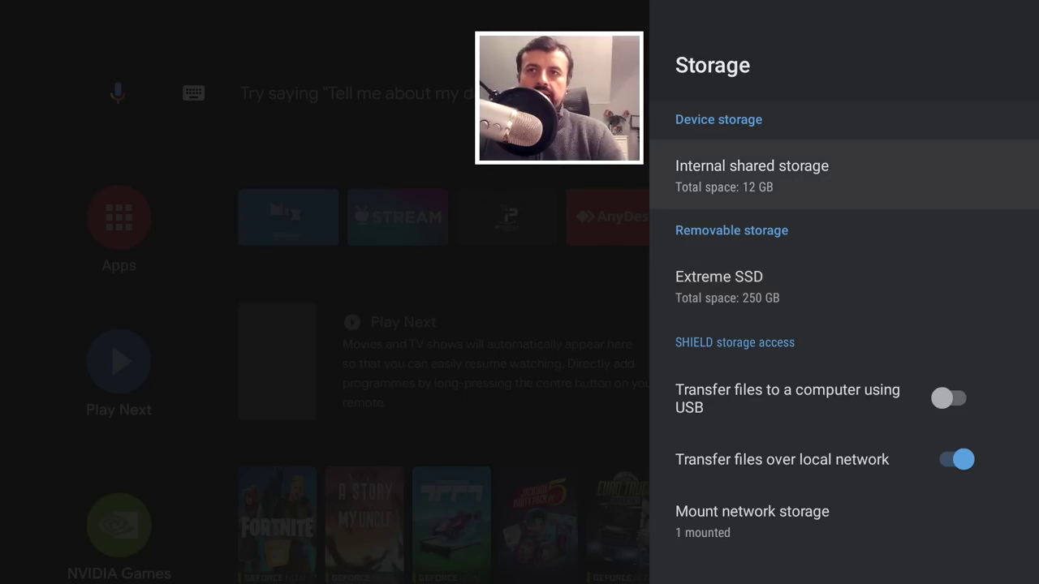
{"action": "key", "text": "Down"}
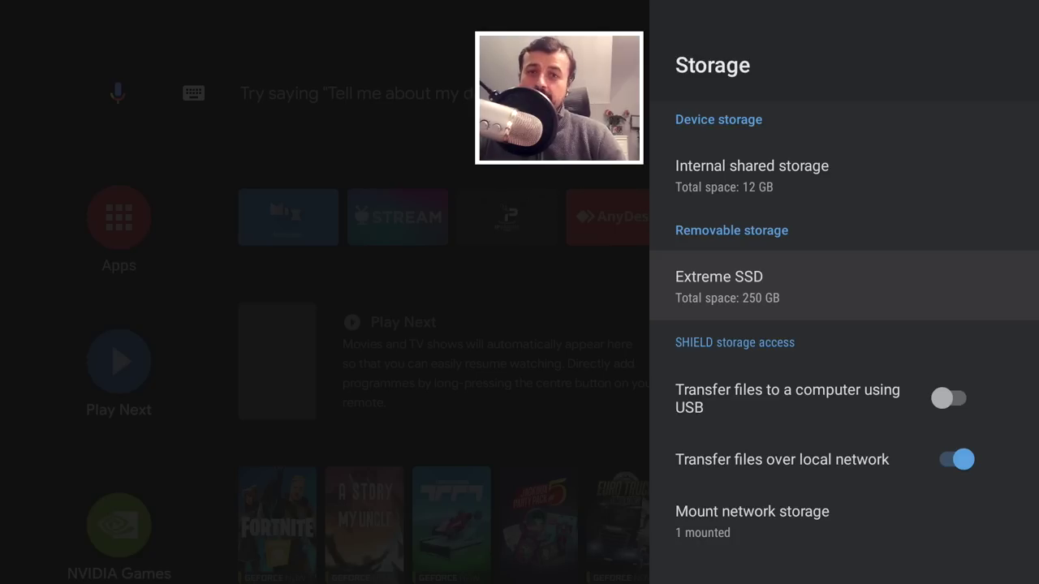
{"action": "key", "text": "Up"}
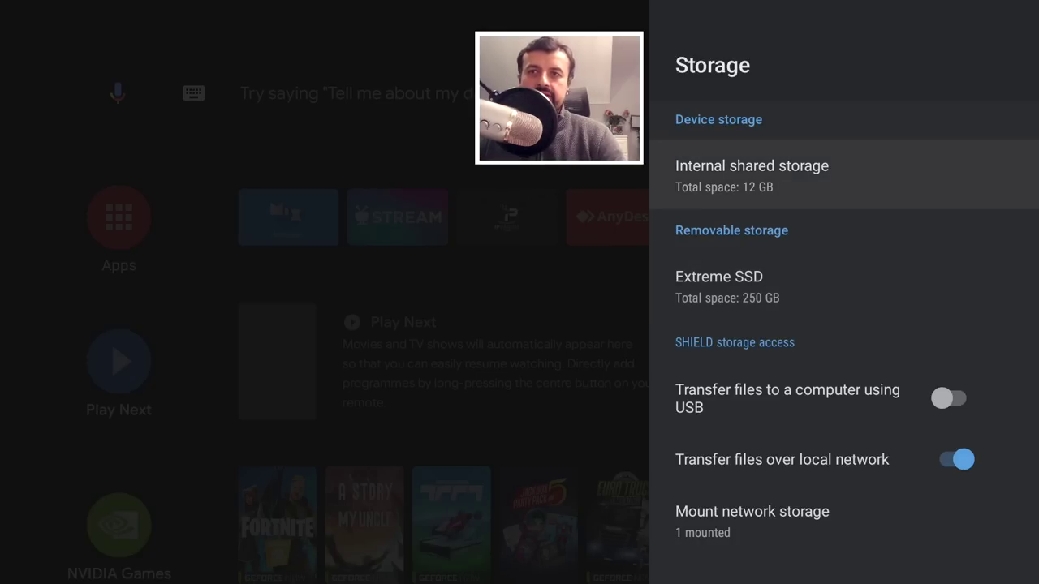
{"action": "key", "text": "Down"}
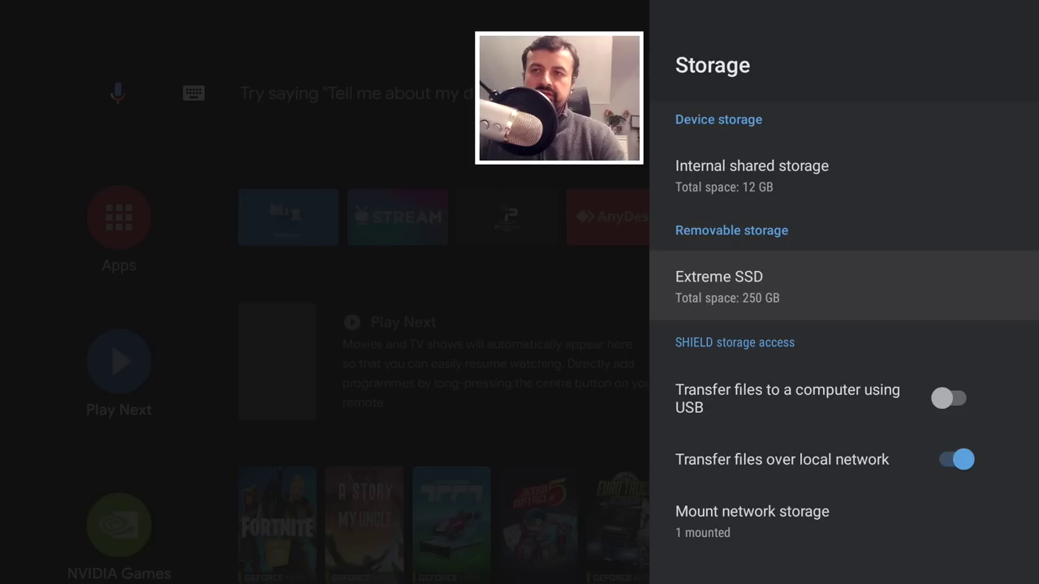
- Erase and format the Extreme SSD as device storage, confirming the format
{"action": "key", "text": "Return"}
{"action": "key", "text": "Down"}
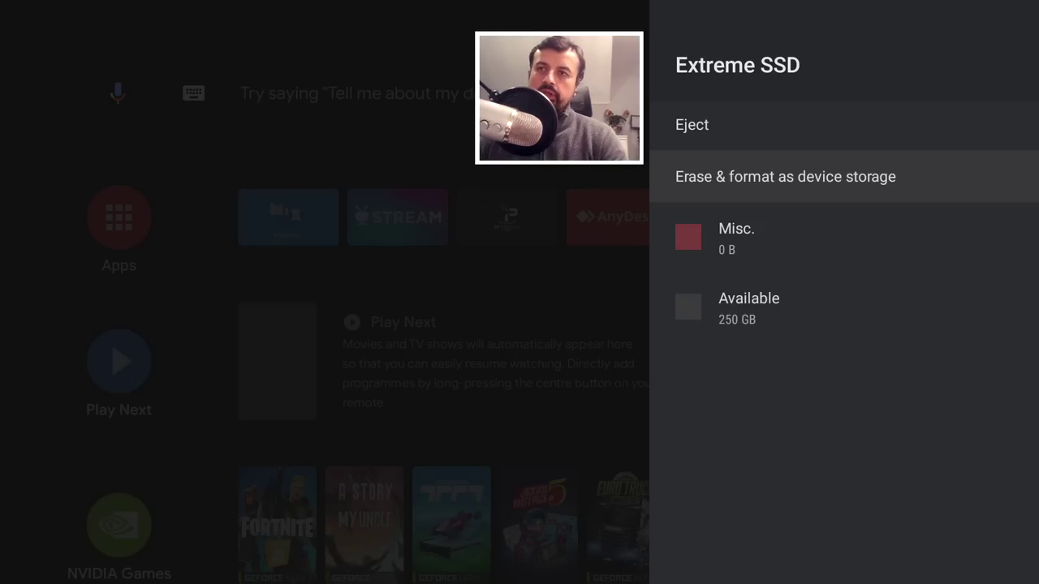
{"action": "key", "text": "Down"}
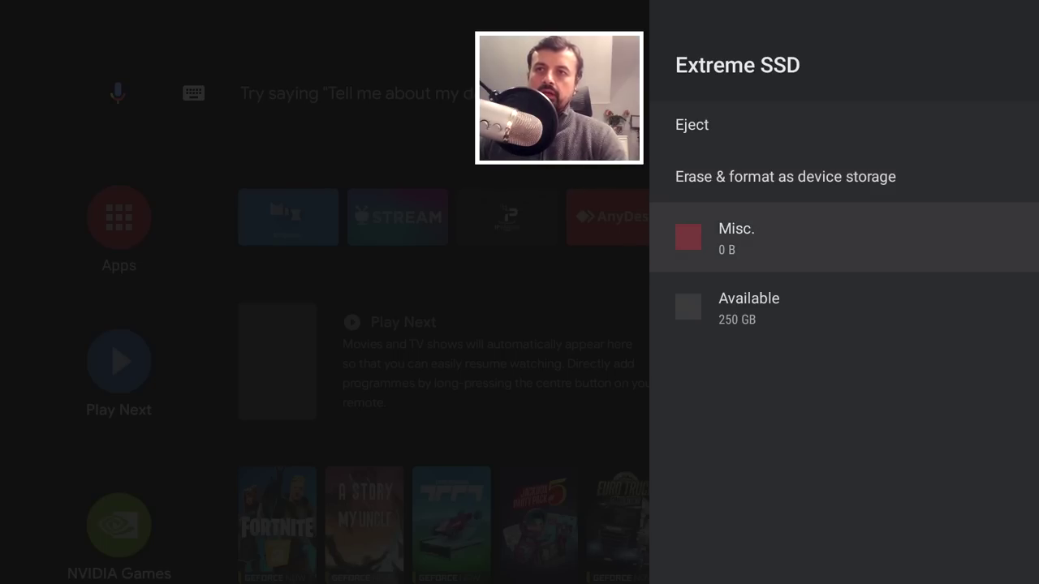
{"action": "key", "text": "Up"}
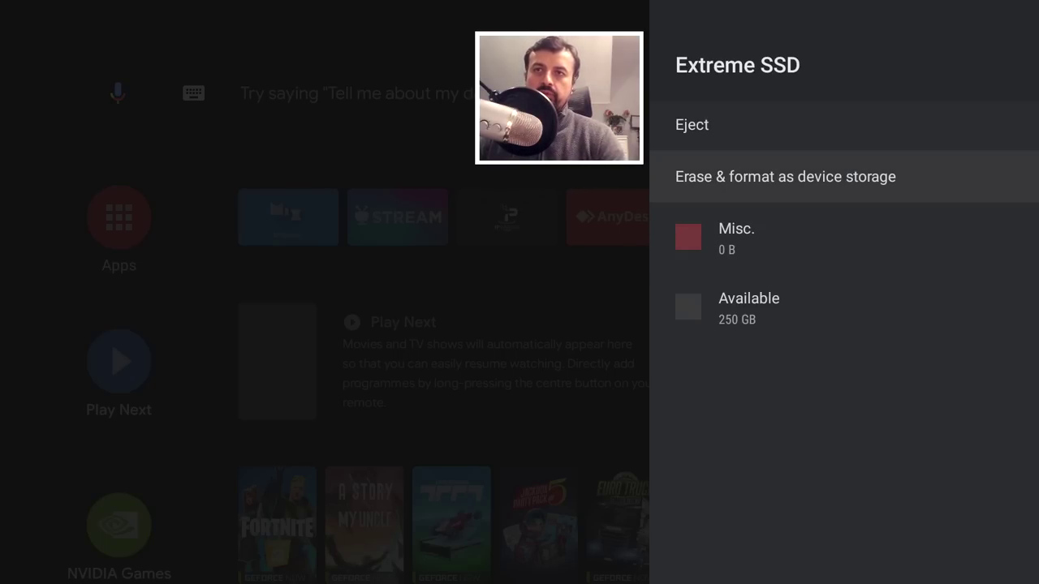
{"action": "key", "text": "Return"}
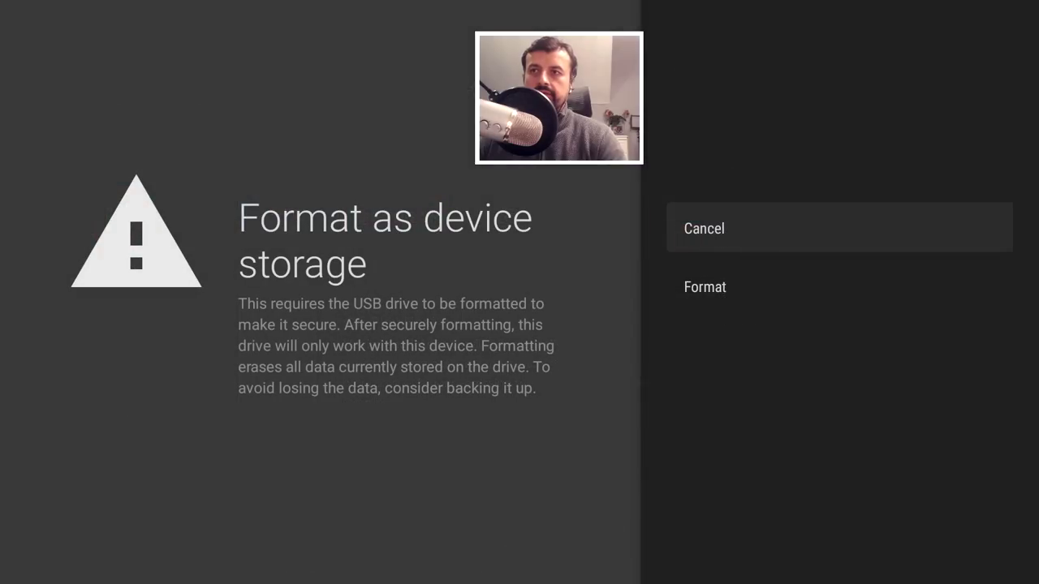
{"action": "key", "text": "Down"}
{"action": "key", "text": "Return"}
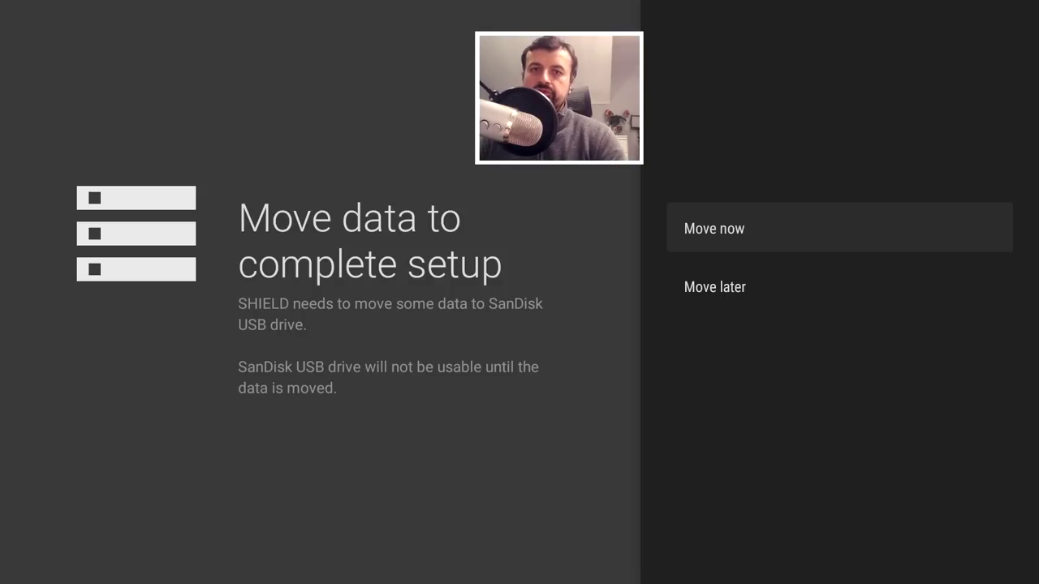
- Choose to move the SHIELD's data to the SanDisk USB drive now to complete the setup
{"action": "key", "text": "Down"}
{"action": "key", "text": "Up"}
{"action": "key", "text": "Return"}
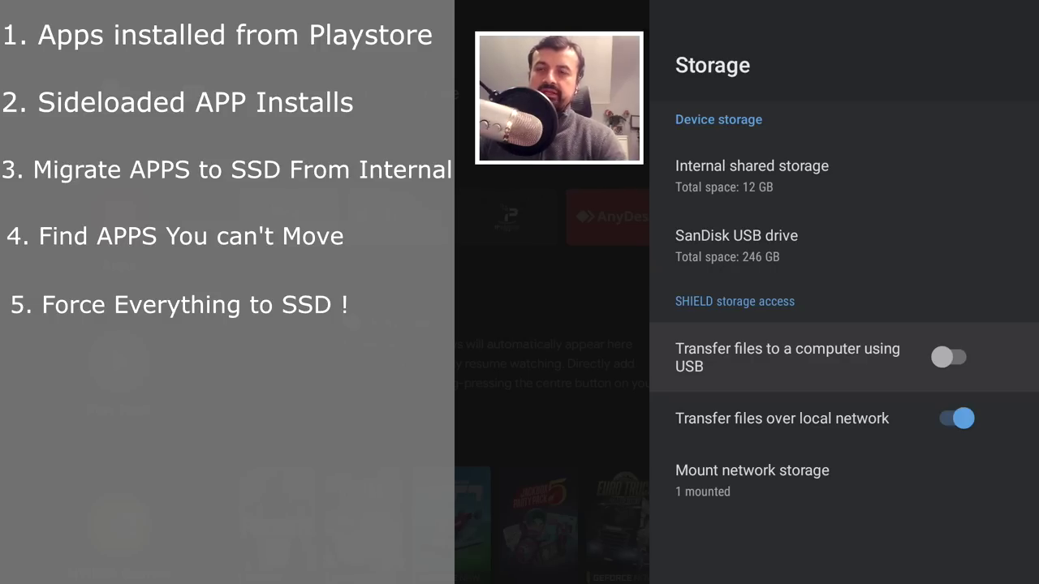
- Review the internal shared storage and SanDisk USB drive entries under Device storage
{"action": "key", "text": "Up"}
{"action": "key", "text": "Up"}
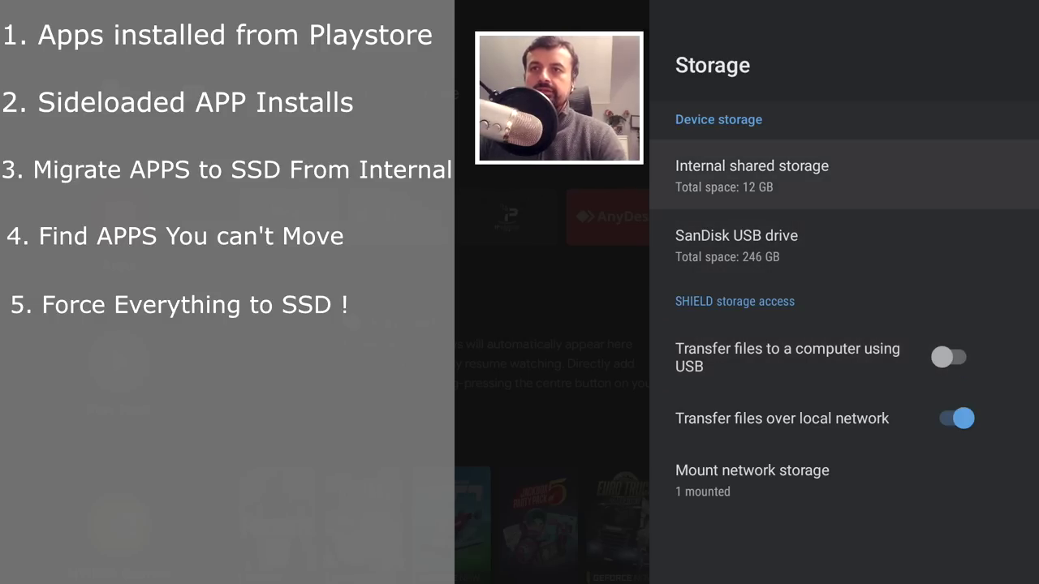
{"action": "key", "text": "Down"}
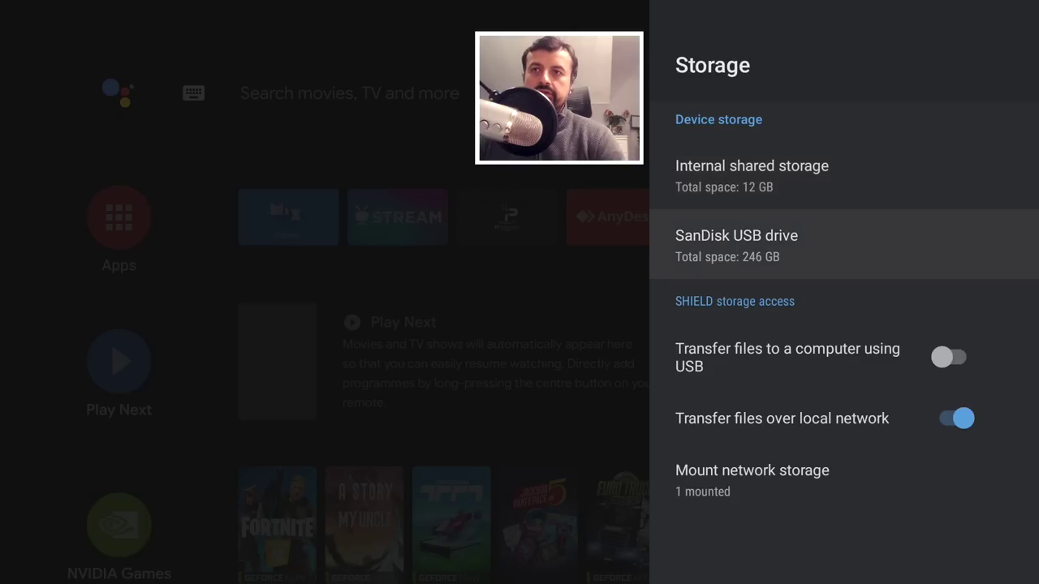
{"action": "key", "text": "Up"}
{"action": "key", "text": "Down"}
{"action": "key", "text": "Up"}
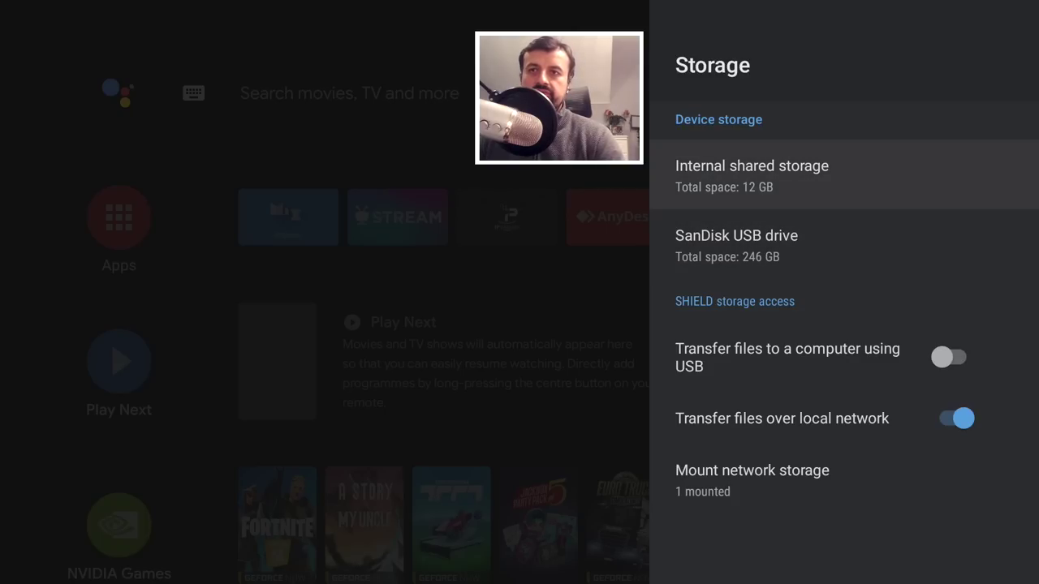
{"action": "key", "text": "Down"}
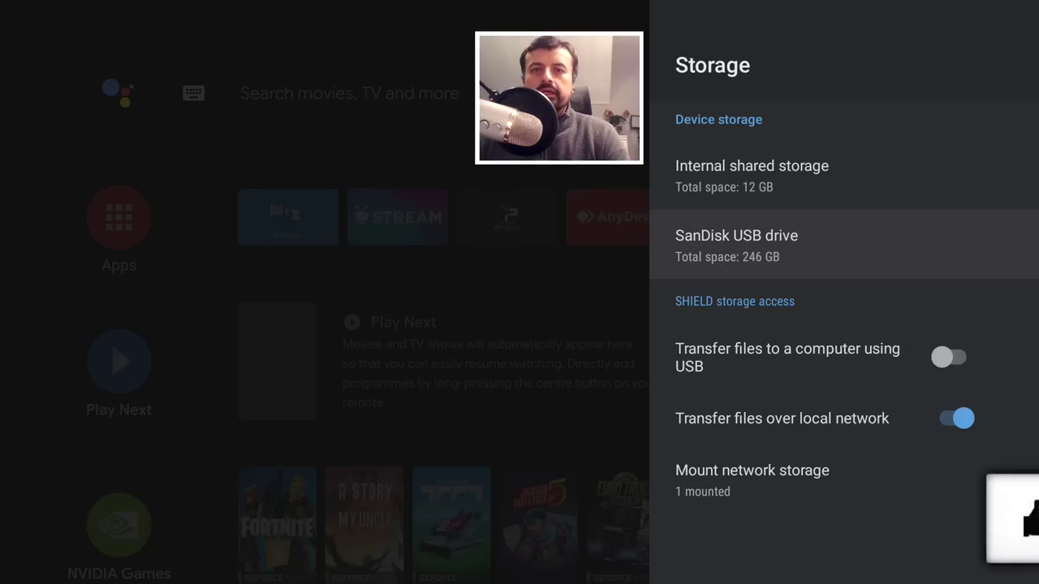
- Leave the settings and open the Google Play Store from the favourite apps on the home screen
{"action": "key", "text": "Escape"}
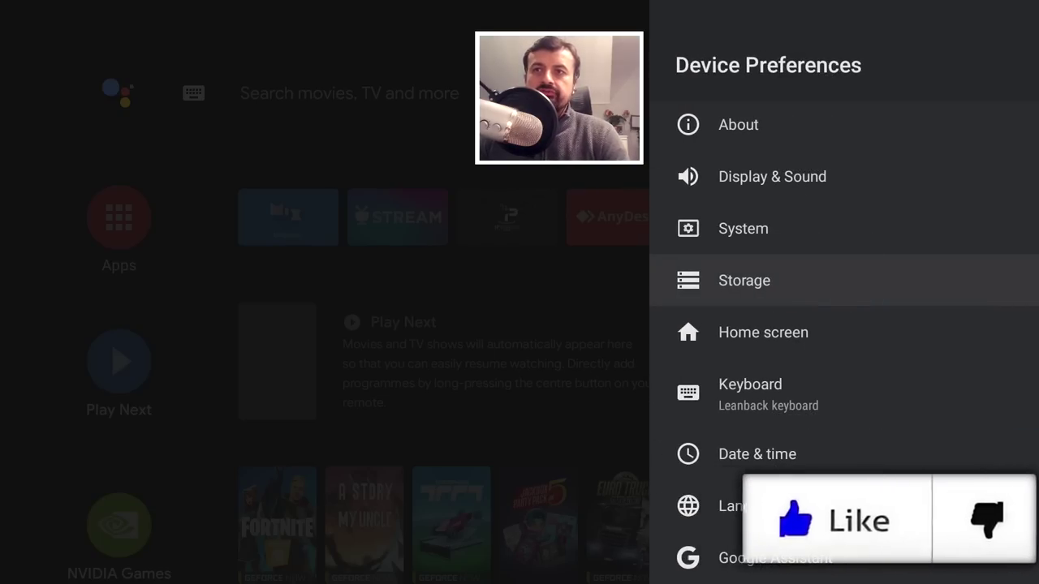
{"action": "key", "text": "Escape"}
{"action": "key", "text": "Escape"}
{"action": "key", "text": "Down"}
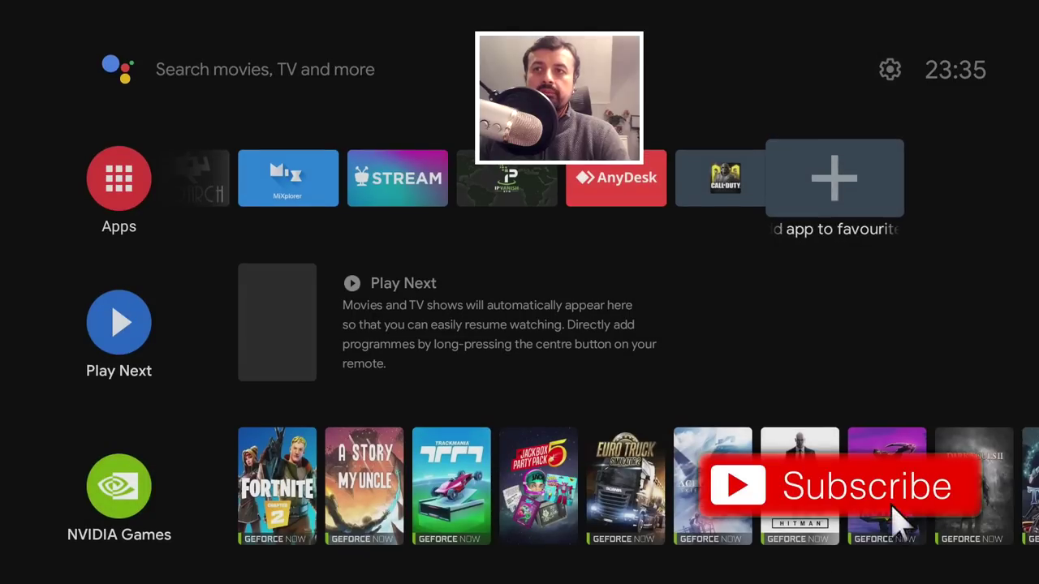
{"action": "key", "text": "Left"}
{"action": "key", "text": "Left"}
{"action": "key", "text": "Left"}
{"action": "key", "text": "Left"}
{"action": "key", "text": "Left"}
{"action": "key", "text": "Left"}
{"action": "key", "text": "Left"}
{"action": "key", "text": "Left"}
{"action": "key", "text": "Left"}
{"action": "key", "text": "Left"}
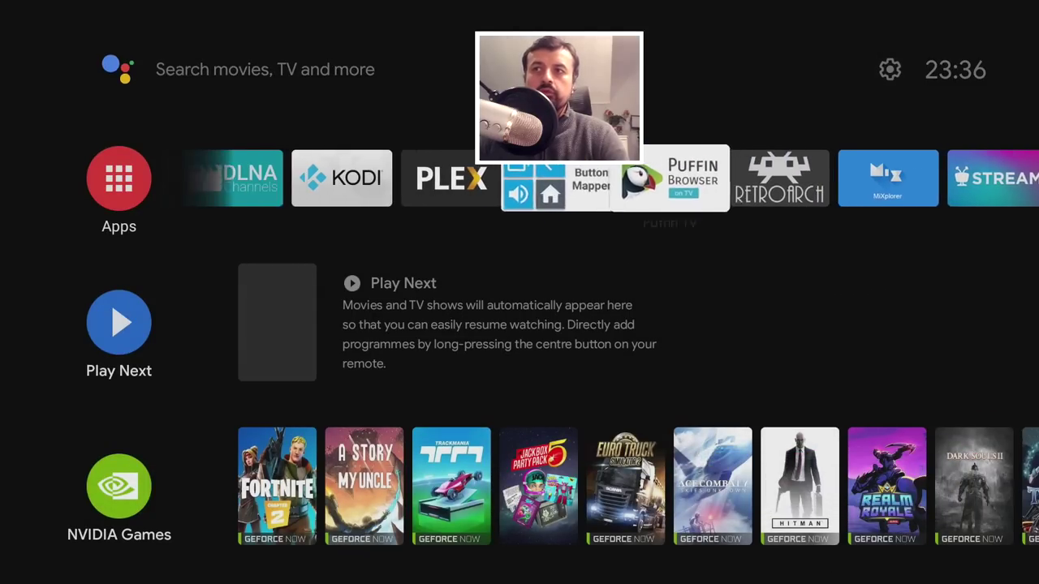
{"action": "key", "text": "Left"}
{"action": "key", "text": "Left"}
{"action": "key", "text": "Left"}
{"action": "key", "text": "Left"}
{"action": "key", "text": "Left"}
{"action": "key", "text": "Left"}
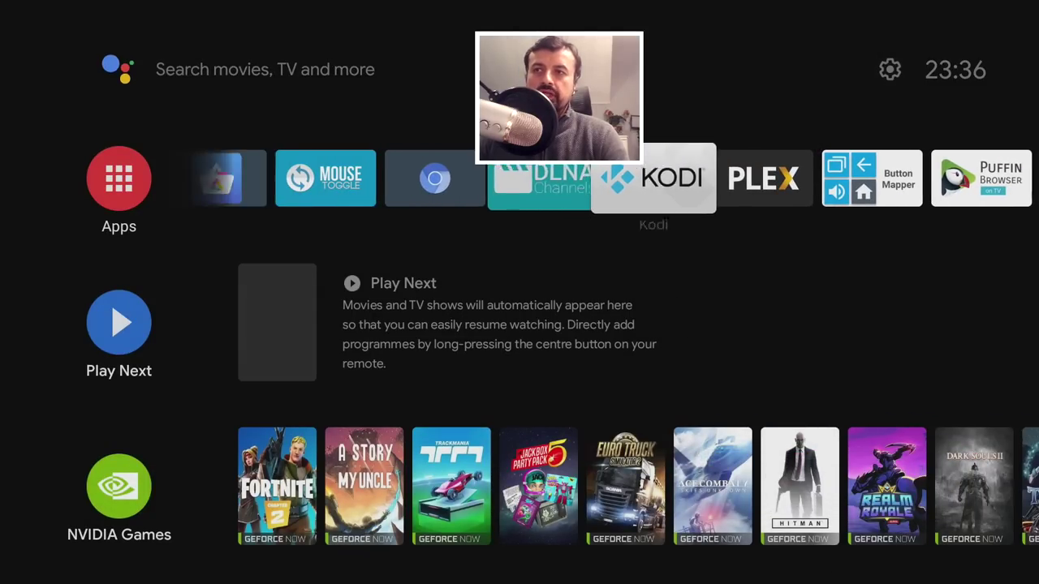
{"action": "key", "text": "Left"}
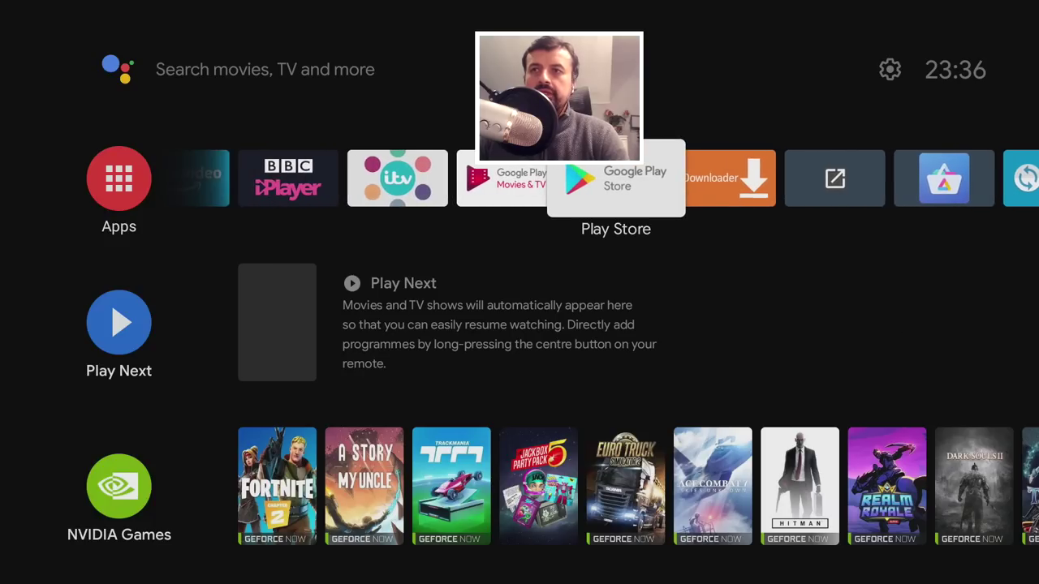
{"action": "key", "text": "Return"}
- Install Crossy Road from its Play Store page and launch the game
{"action": "key", "text": "Return"}
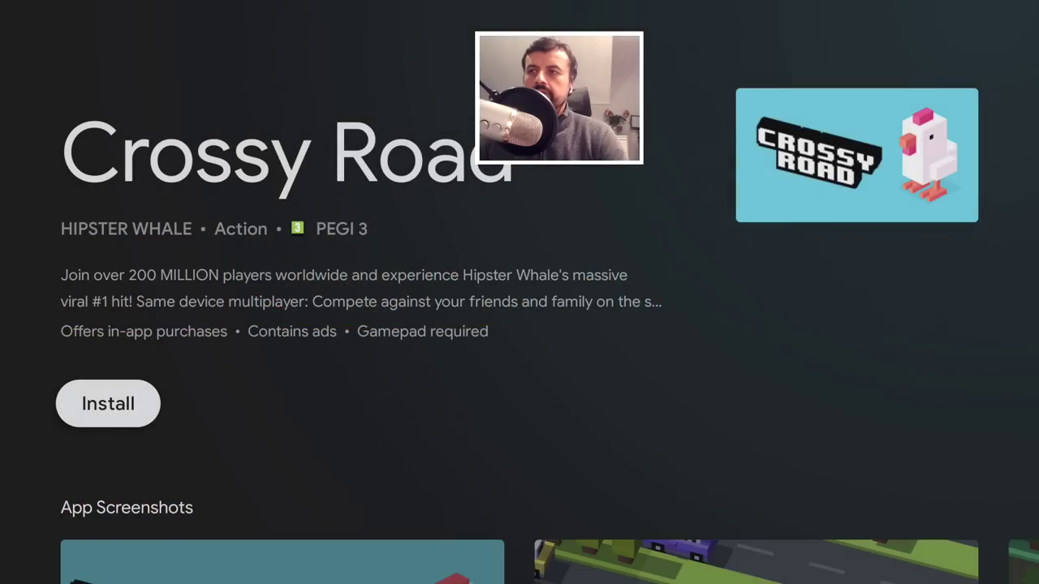
{"action": "key", "text": "Return"}
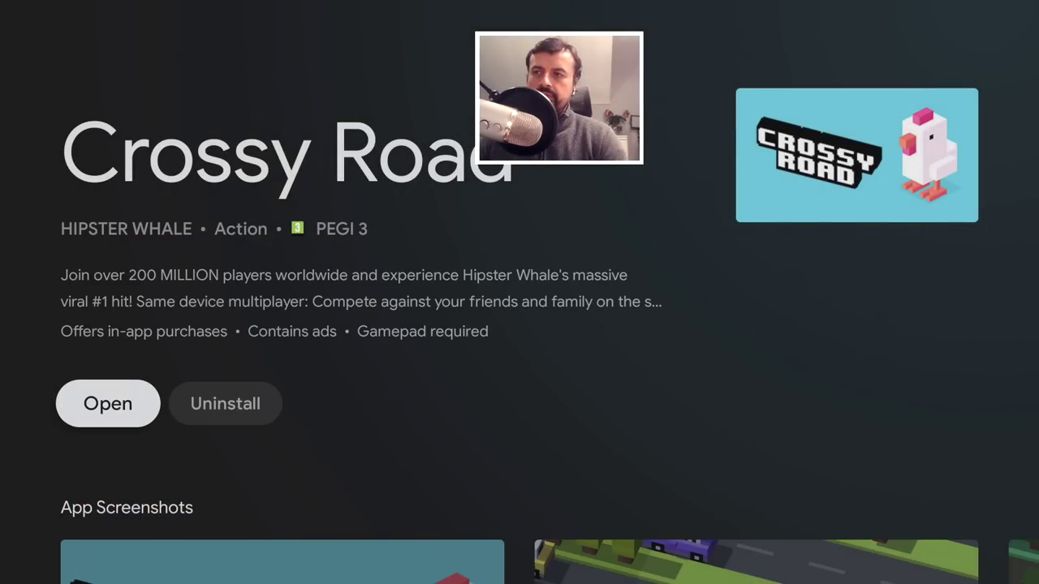
{"action": "key", "text": "Return"}
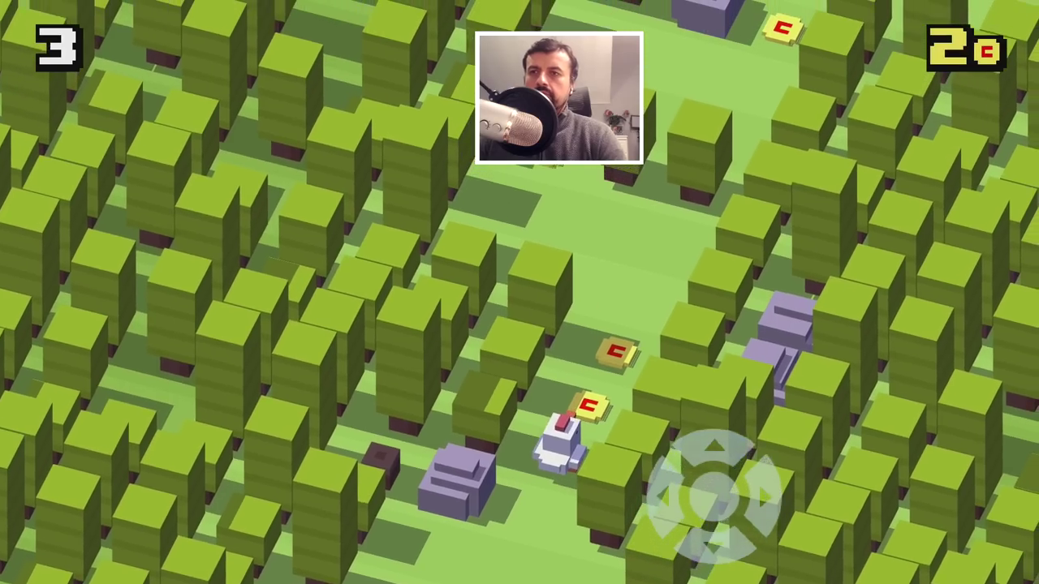
- Move the chicken forward once in Crossy Road and close the game from the recent apps overview
{"action": "key", "text": "Up"}
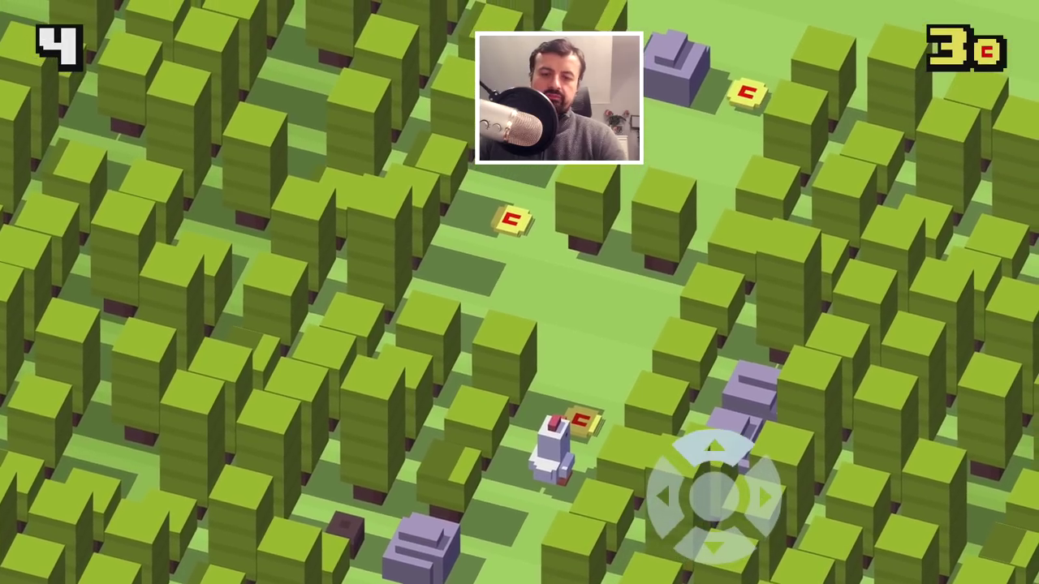
{"action": "key", "text": "alt+Tab"}
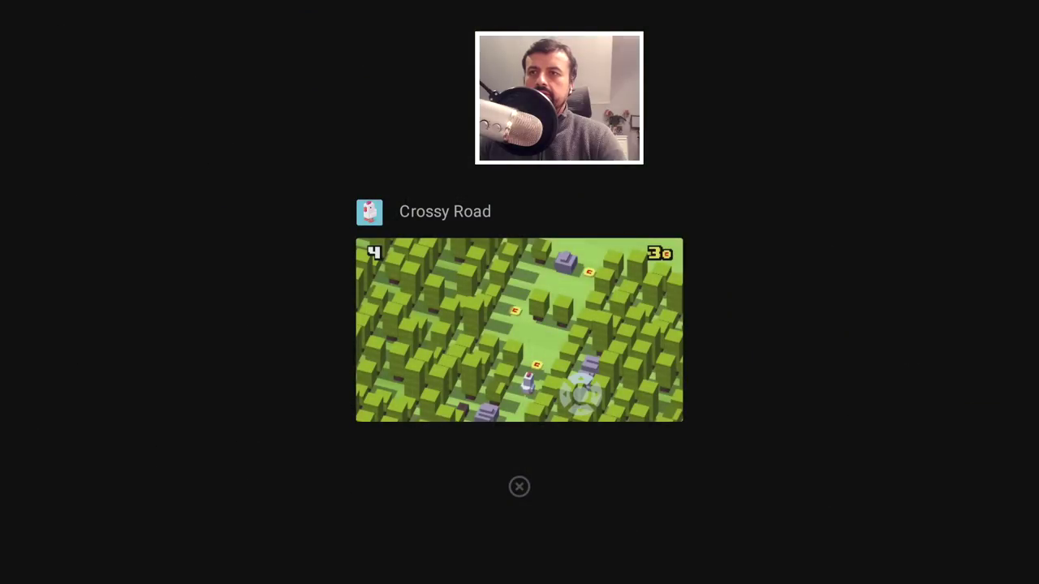
{"action": "key", "text": "Return"}
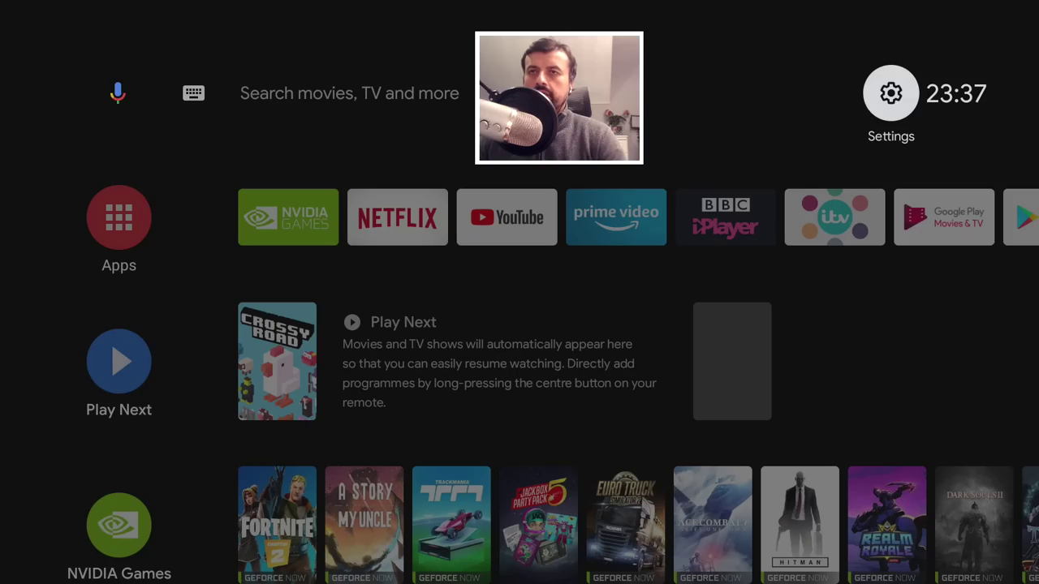
- Open the Apps section of the device settings
{"action": "key", "text": "Return"}
{"action": "key", "text": "Down"}
{"action": "key", "text": "Down"}
{"action": "key", "text": "Down"}
{"action": "key", "text": "Down"}
{"action": "key", "text": "Down"}
{"action": "key", "text": "Down"}
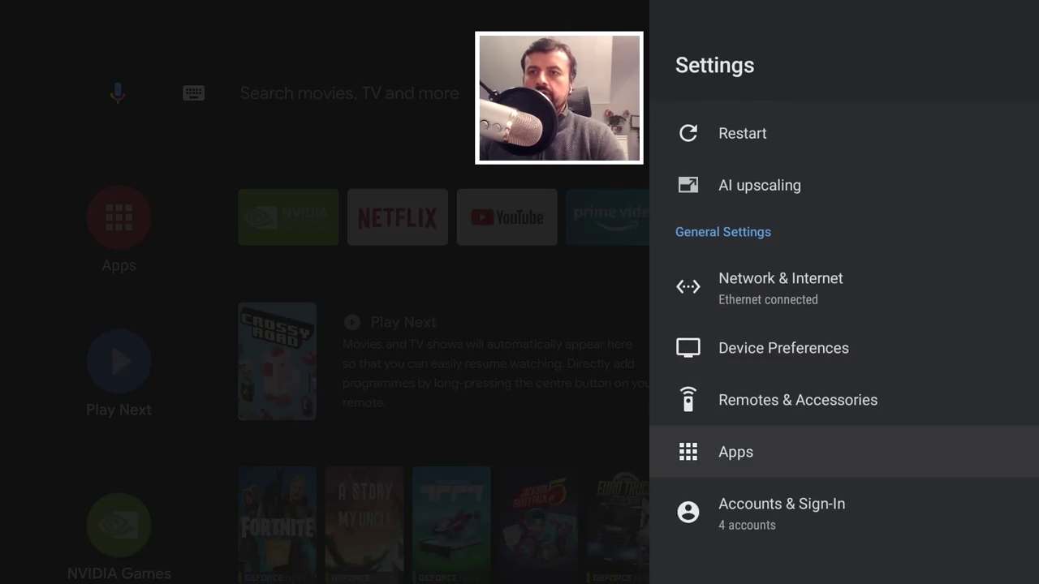
{"action": "key", "text": "Return"}
{"action": "key", "text": "Down"}
{"action": "key", "text": "Up"}
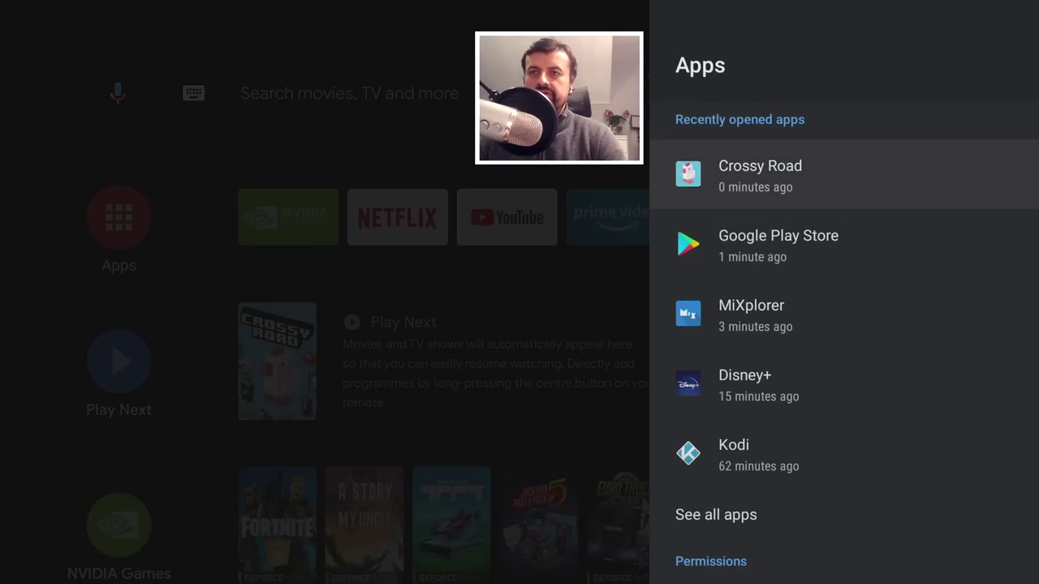
- Check which storage Crossy Road uses on its app details page, and leave the settings
{"action": "key", "text": "Return"}
{"action": "key", "text": "Down"}
{"action": "key", "text": "Down"}
{"action": "key", "text": "Down"}
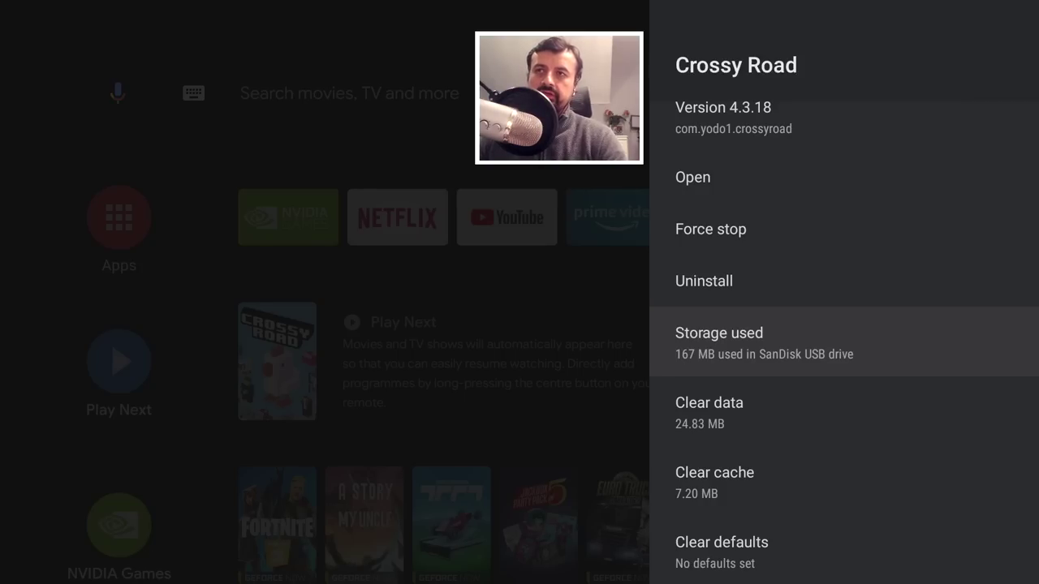
{"action": "key", "text": "Escape"}
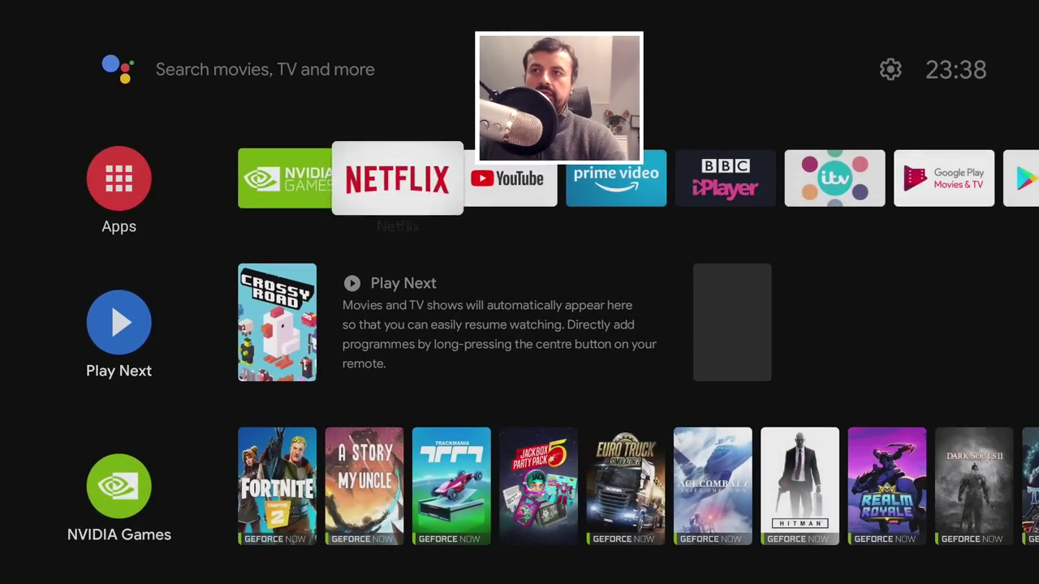
- Open the Downloader app from the favourite apps on the home screen
{"action": "key", "text": "Right"}
{"action": "key", "text": "Right"}
{"action": "key", "text": "Right"}
{"action": "key", "text": "Right"}
{"action": "key", "text": "Right"}
{"action": "key", "text": "Right"}
{"action": "key", "text": "Right"}
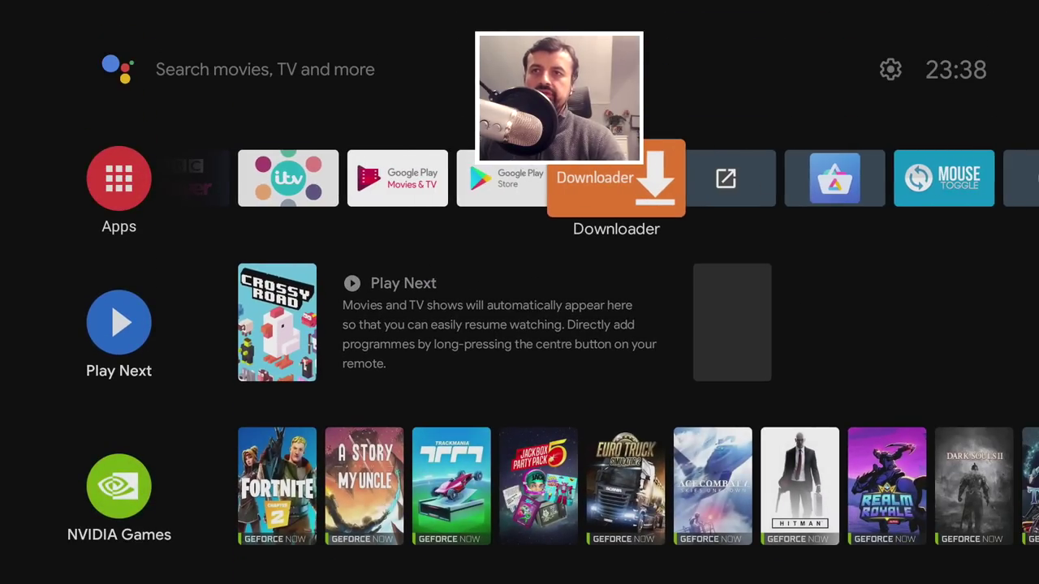
{"action": "key", "text": "Return"}
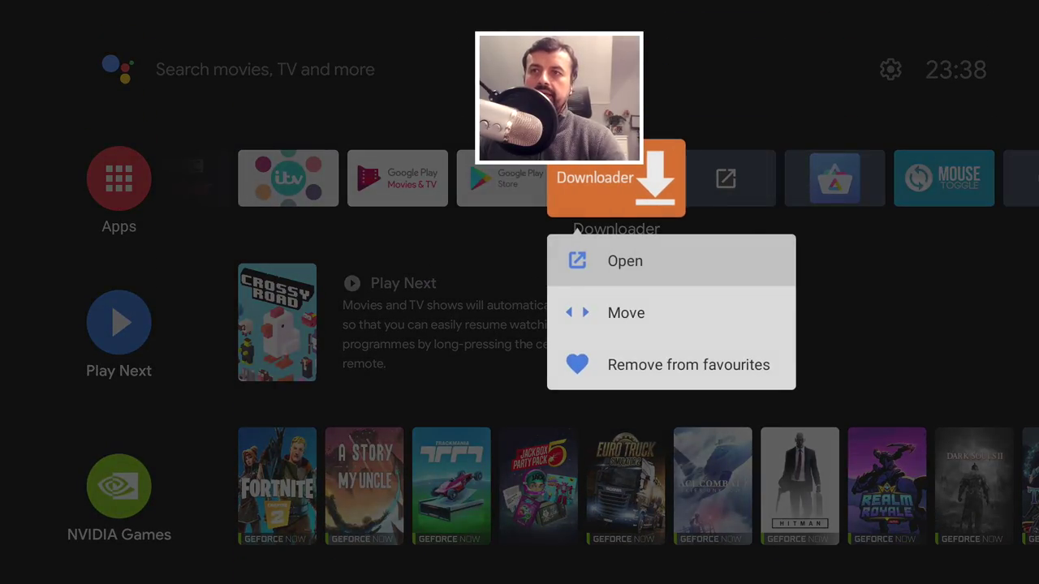
{"action": "key", "text": "Return"}
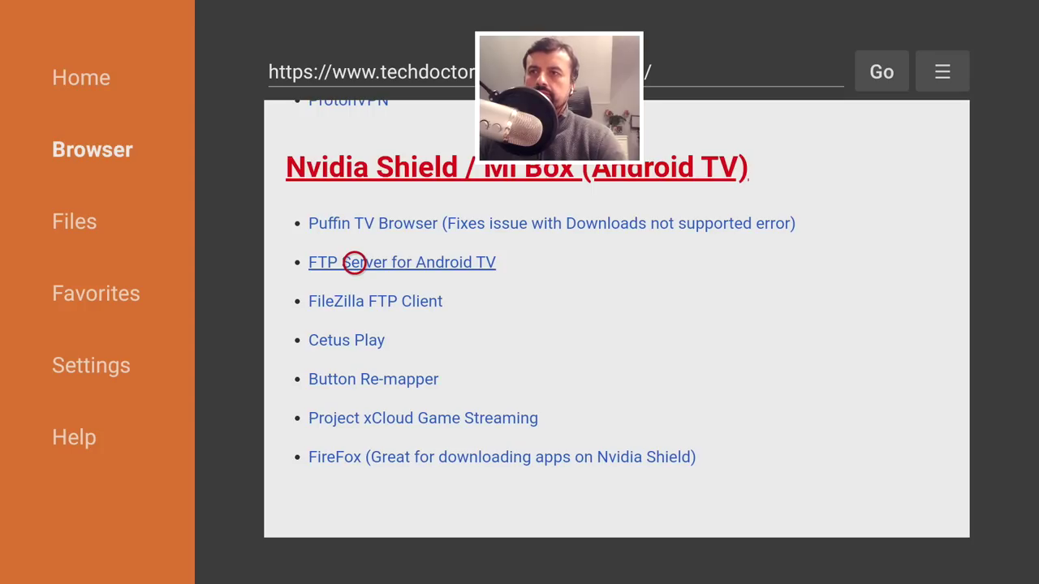
- Download and install FTP Server for Android TV from its download page, launch it, and return to the home screen
{"action": "left_click", "coordinate": [354, 262]}
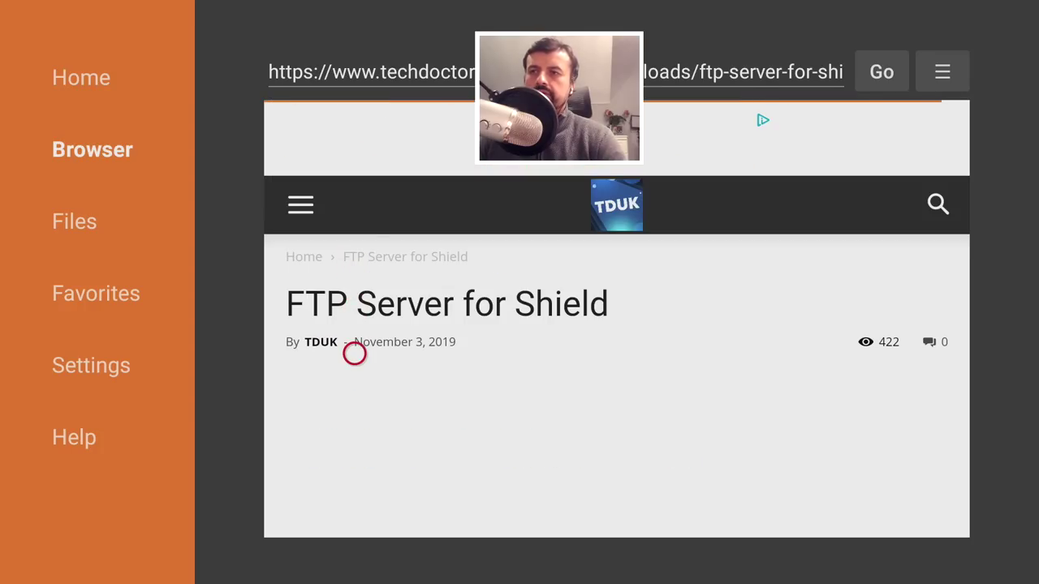
{"action": "scroll", "coordinate": [354, 515], "scroll_direction": "down", "scroll_amount": 7}
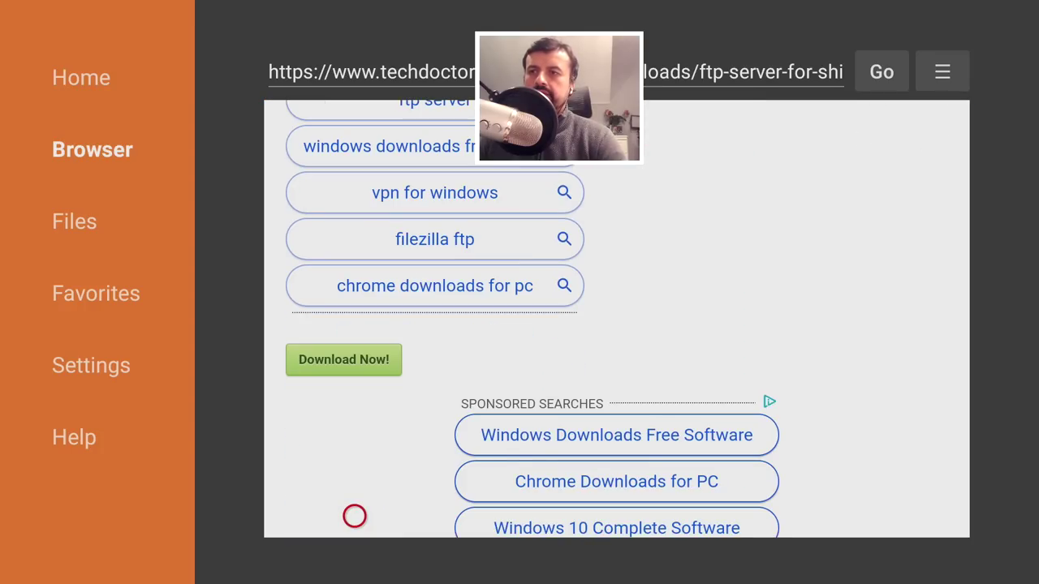
{"action": "left_click", "coordinate": [355, 355]}
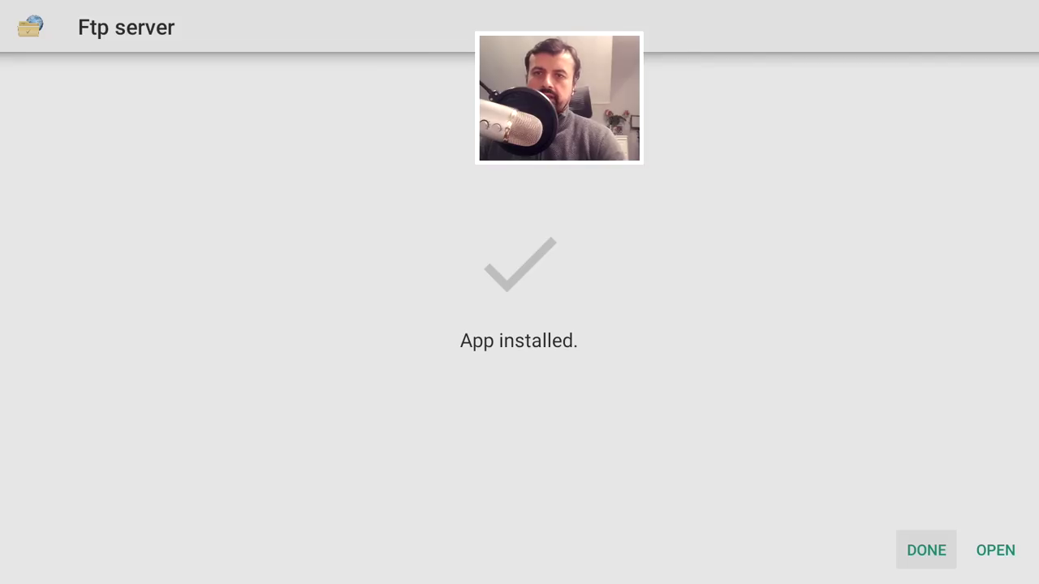
{"action": "key", "text": "Right"}
{"action": "key", "text": "Return"}
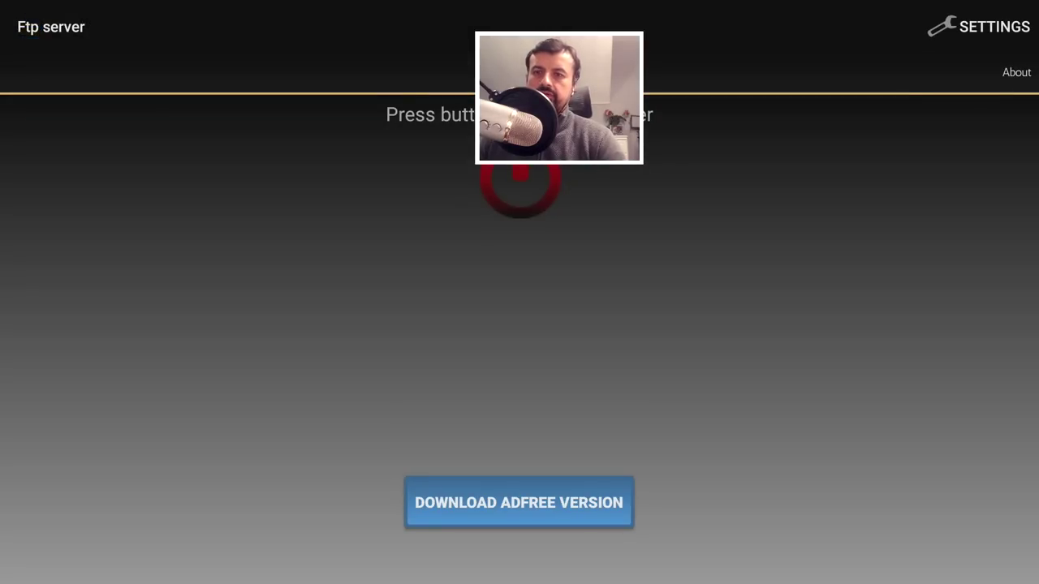
{"action": "key", "text": "Home"}
{"action": "key", "text": "Home"}
{"action": "key", "text": "Home"}
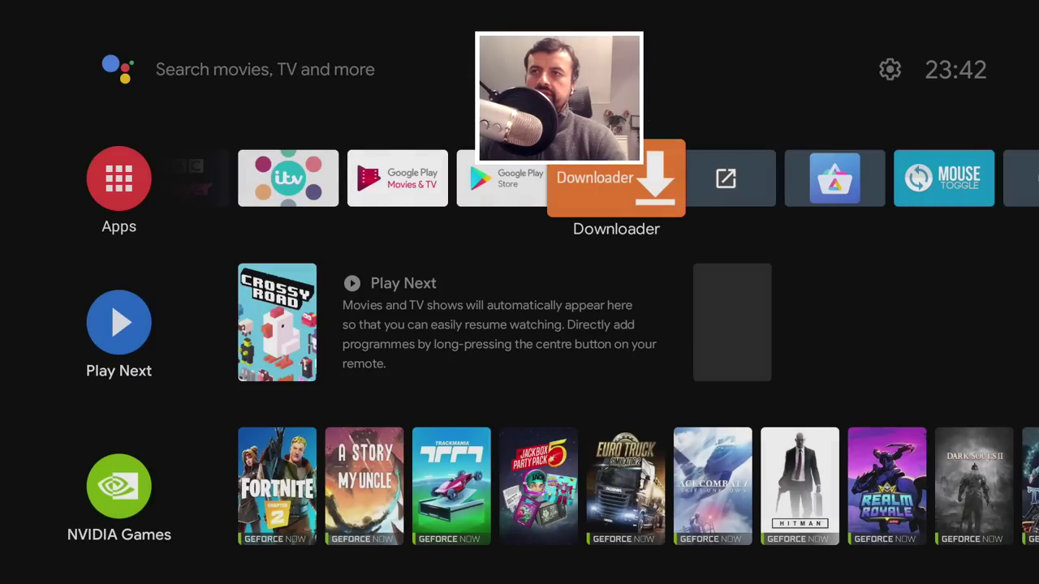
- Open the device settings from the home screen and enter the Apps section
{"action": "key", "text": "Up"}
{"action": "key", "text": "Right"}
{"action": "key", "text": "Right"}
{"action": "key", "text": "Left"}
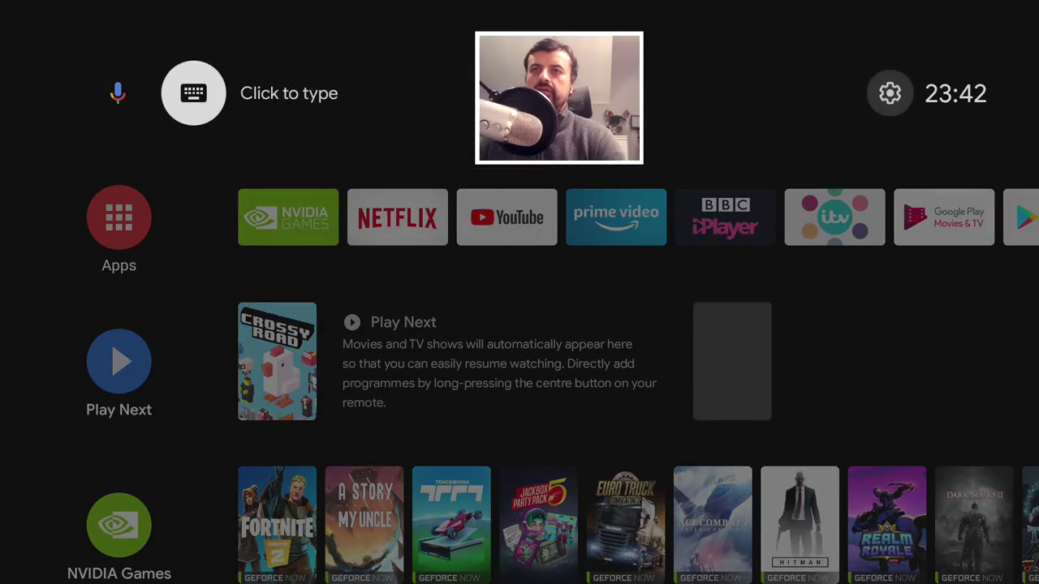
{"action": "key", "text": "Right"}
{"action": "key", "text": "Return"}
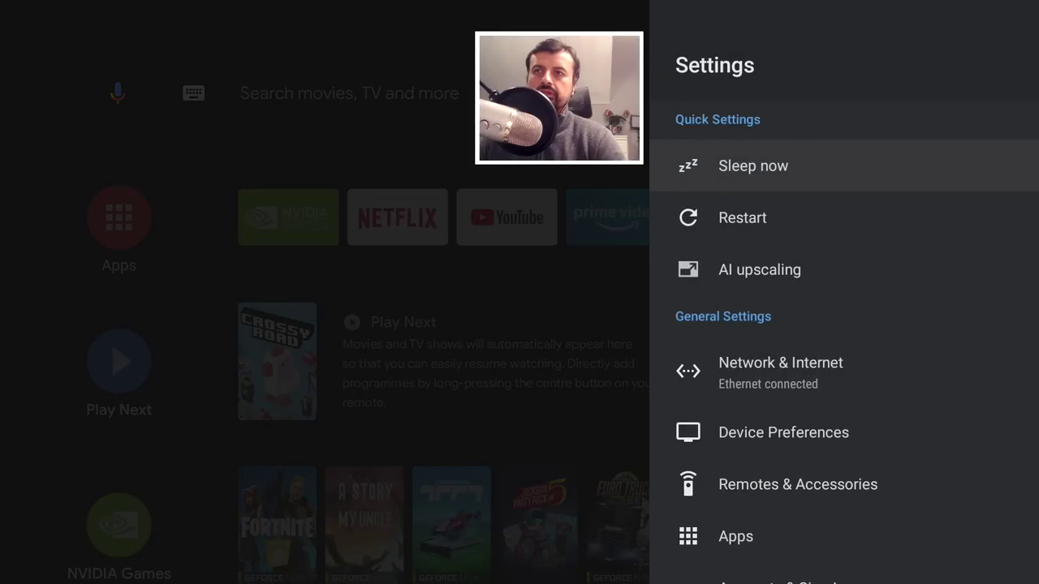
{"action": "key", "text": "Down"}
{"action": "key", "text": "Down"}
{"action": "key", "text": "Down"}
{"action": "key", "text": "Down"}
{"action": "key", "text": "Down"}
{"action": "key", "text": "Down"}
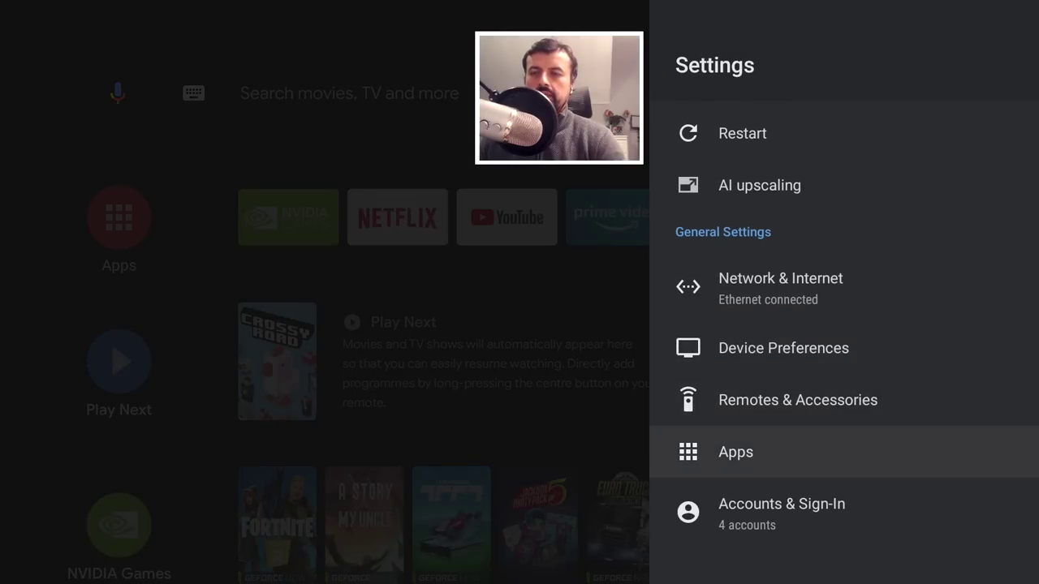
{"action": "key", "text": "Return"}
- Open Ftp server from the full app list, check which storage it uses, and leave the settings
{"action": "key", "text": "Down"}
{"action": "key", "text": "Down"}
{"action": "key", "text": "Down"}
{"action": "key", "text": "Down"}
{"action": "key", "text": "Down"}
{"action": "key", "text": "Return"}
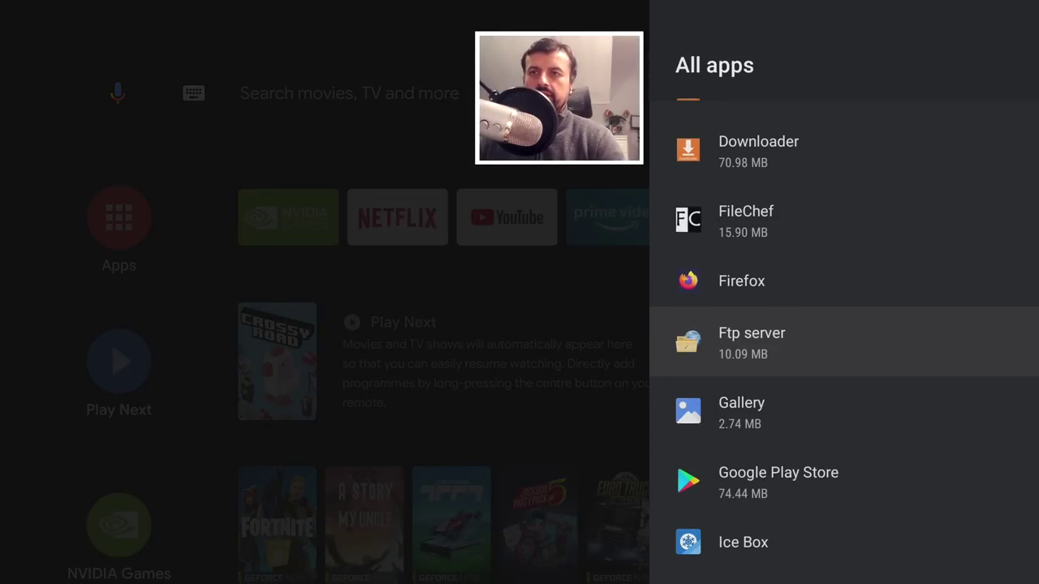
{"action": "key", "text": "Return"}
{"action": "key", "text": "Down"}
{"action": "key", "text": "Down"}
{"action": "key", "text": "Down"}
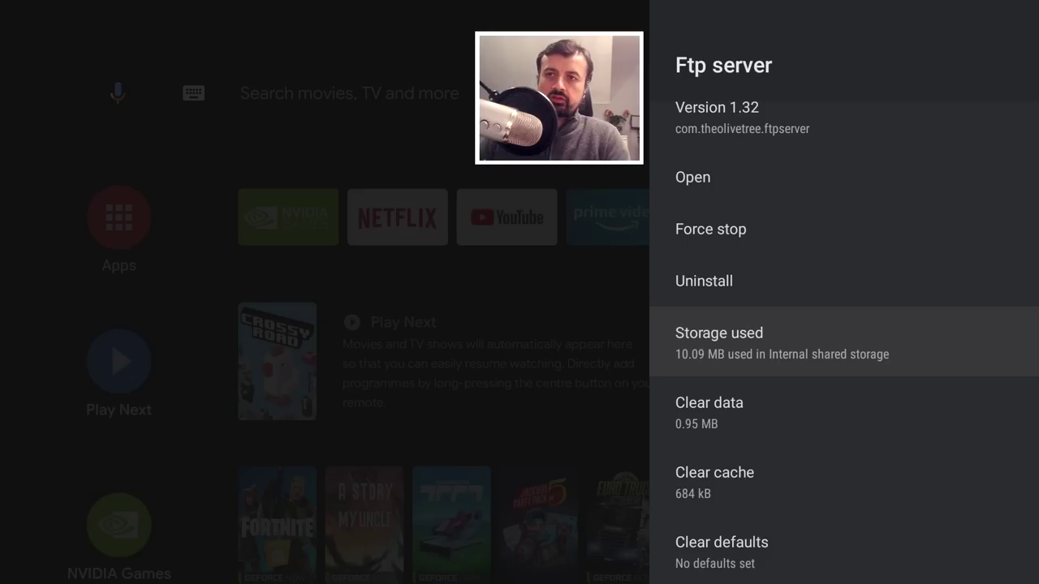
{"action": "key", "text": "Home"}
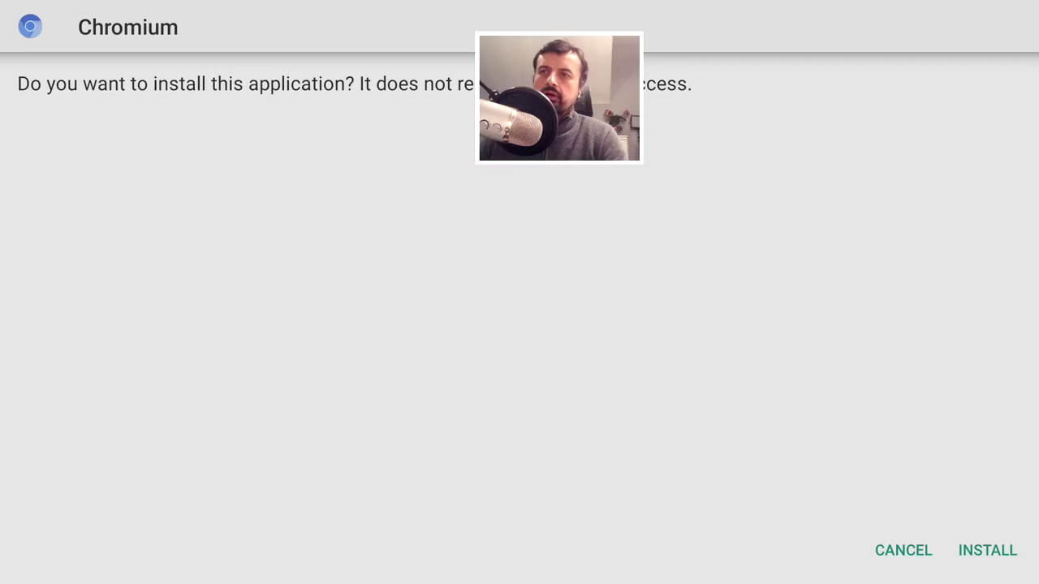
- Install the Chromium application package and return to the home screen
{"action": "key", "text": "Down"}
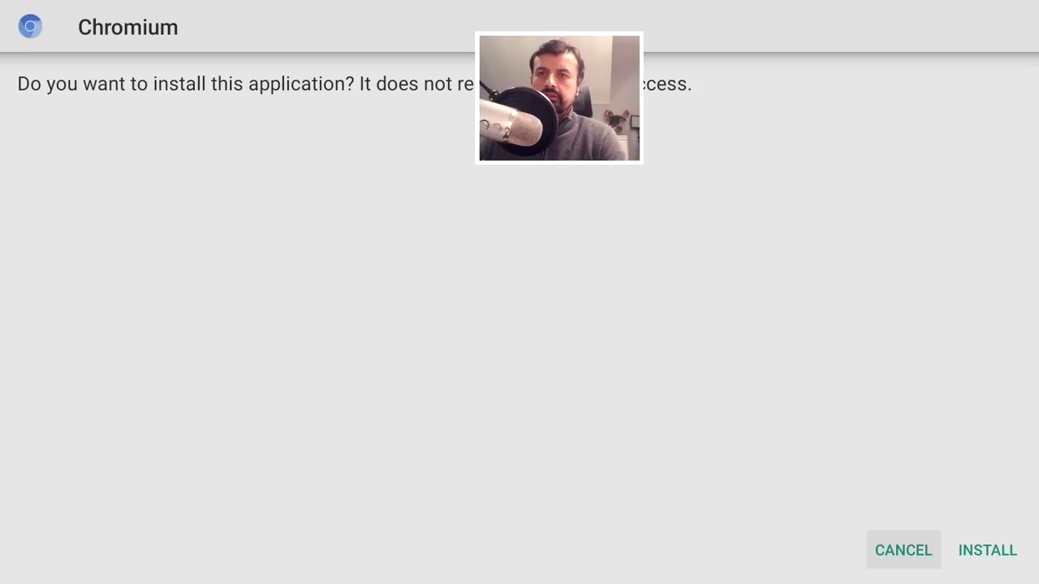
{"action": "key", "text": "Right"}
{"action": "key", "text": "Return"}
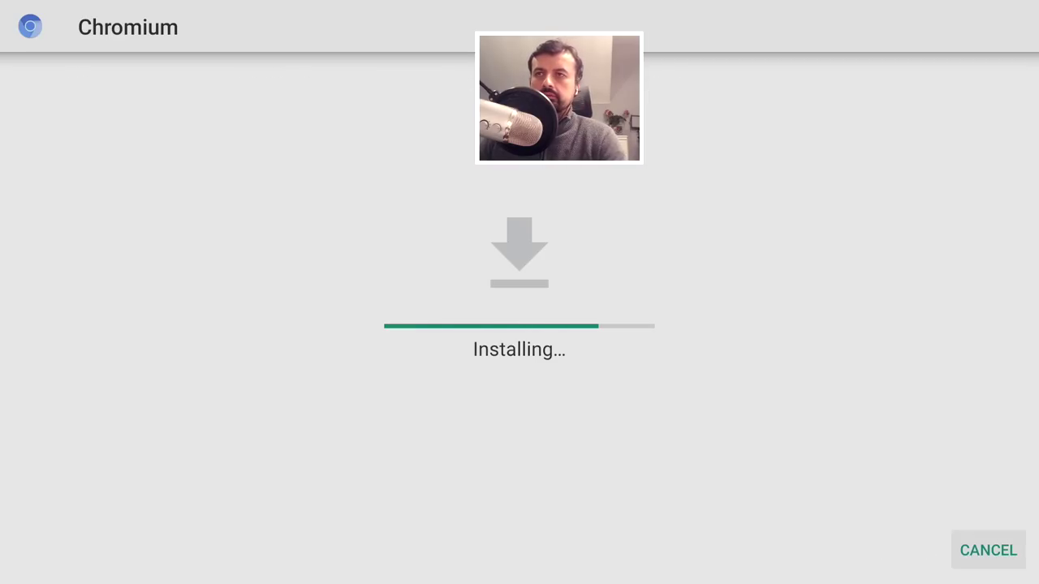
{"action": "key", "text": "Return"}
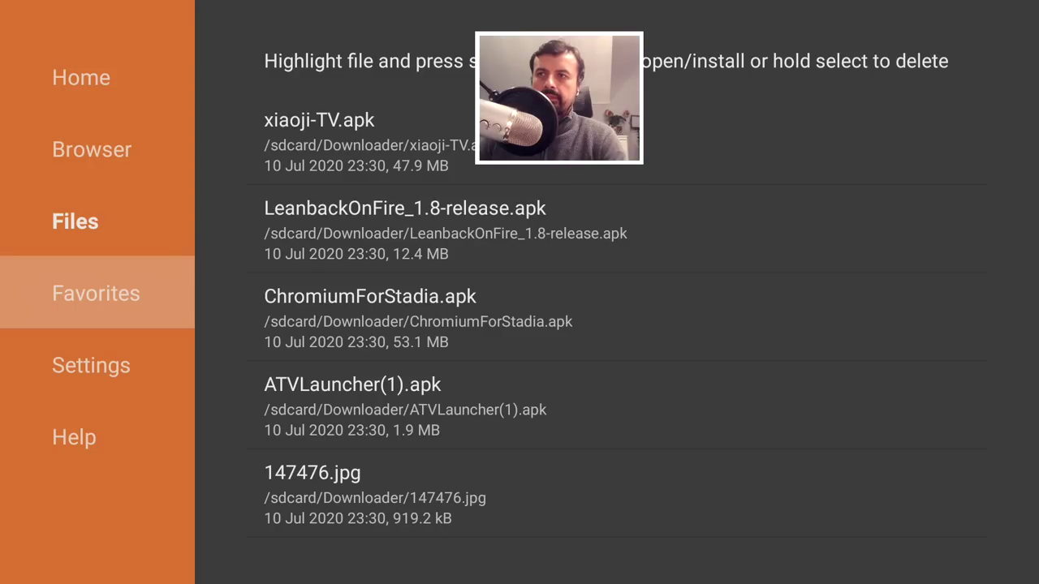
{"action": "key", "text": "Home"}
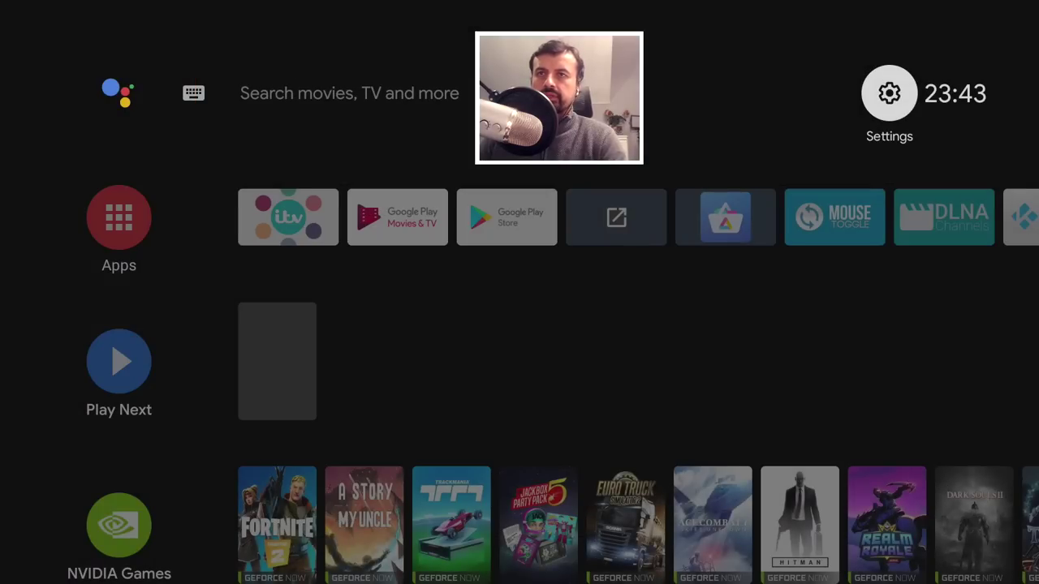
- Open the device settings again and go to the Apps section
{"action": "key", "text": "Down"}
{"action": "key", "text": "Up"}
{"action": "key", "text": "Return"}
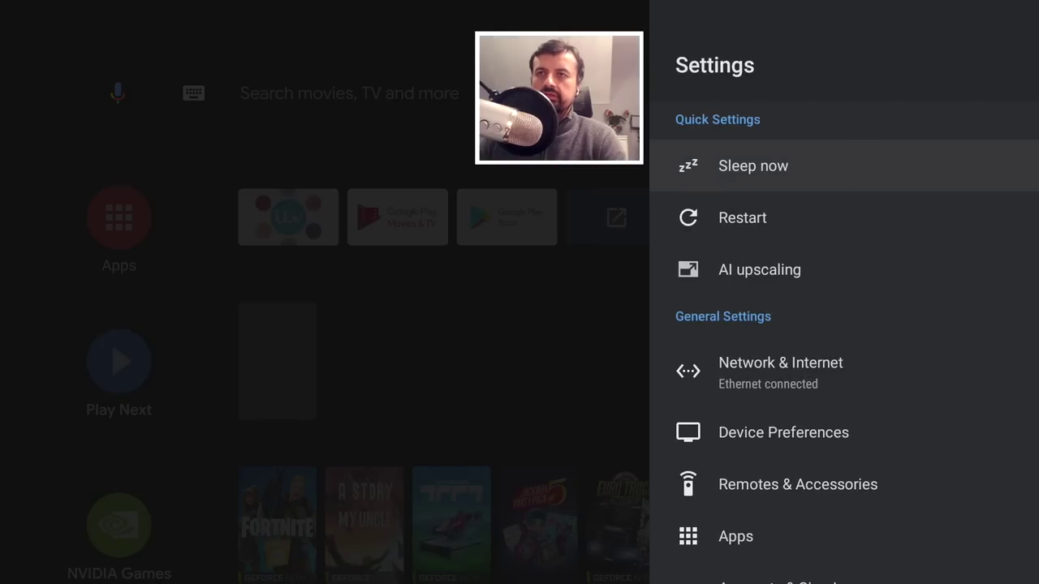
{"action": "key", "text": "Down"}
{"action": "key", "text": "Down"}
{"action": "key", "text": "Down"}
{"action": "key", "text": "Down"}
{"action": "key", "text": "Down"}
{"action": "key", "text": "Down"}
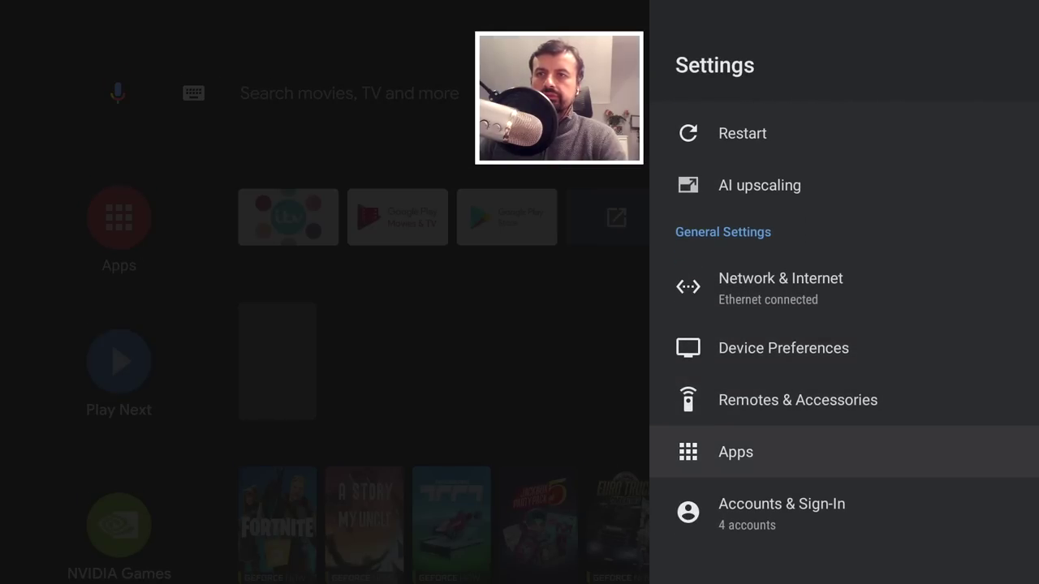
{"action": "key", "text": "Return"}
- Check which storage Chromium uses on its app details page, and go back to the Apps section
{"action": "key", "text": "Down"}
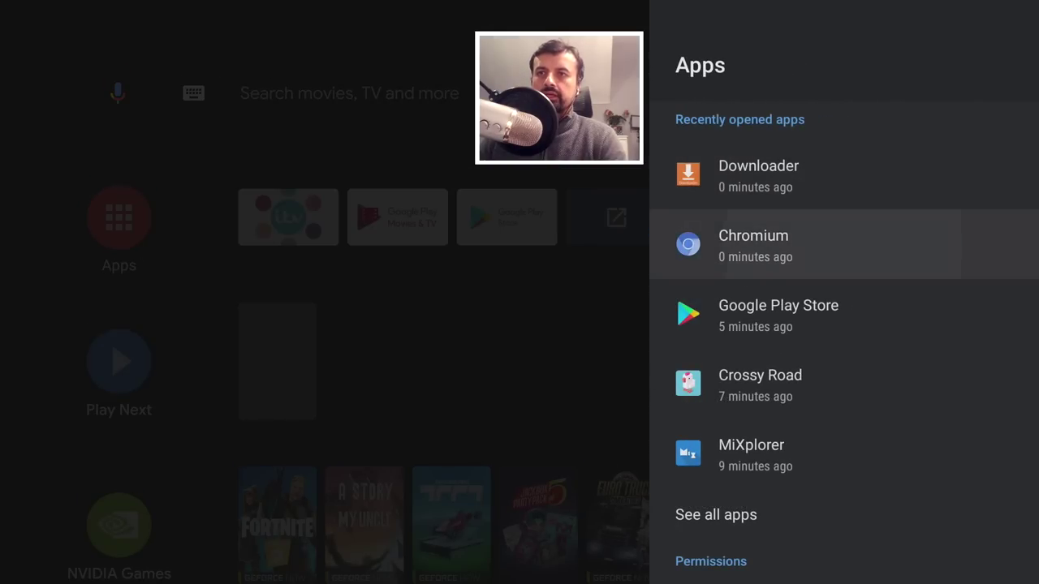
{"action": "key", "text": "Return"}
{"action": "key", "text": "Down"}
{"action": "key", "text": "Down"}
{"action": "key", "text": "Down"}
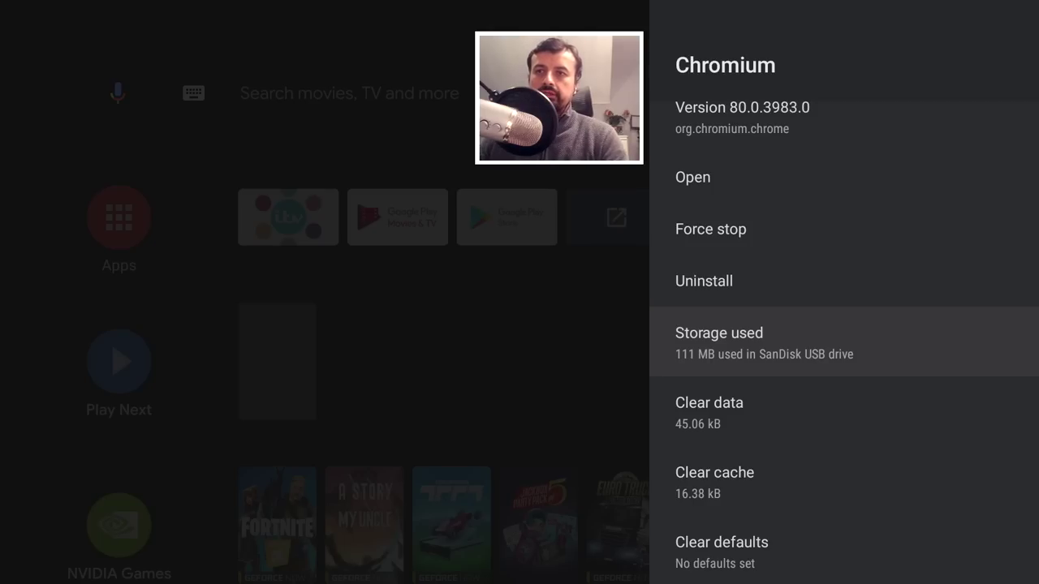
{"action": "key", "text": "Escape"}
{"action": "key", "text": "Escape"}
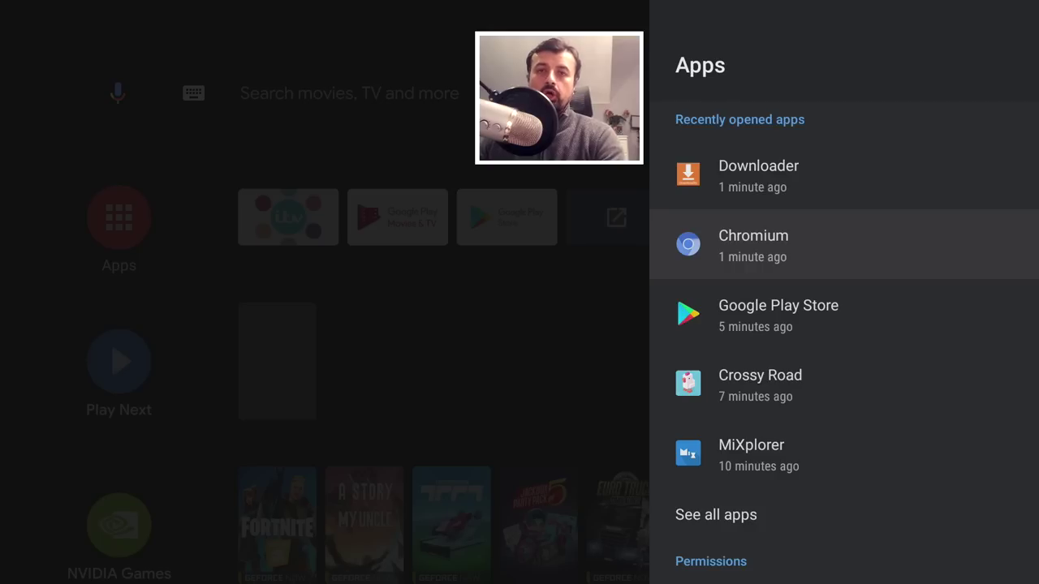
- Open the full list of installed apps from the Apps section
{"action": "key", "text": "Down"}
{"action": "key", "text": "Up"}
{"action": "key", "text": "Up"}
{"action": "key", "text": "Down"}
{"action": "key", "text": "Down"}
{"action": "key", "text": "Down"}
{"action": "key", "text": "Down"}
{"action": "key", "text": "Down"}
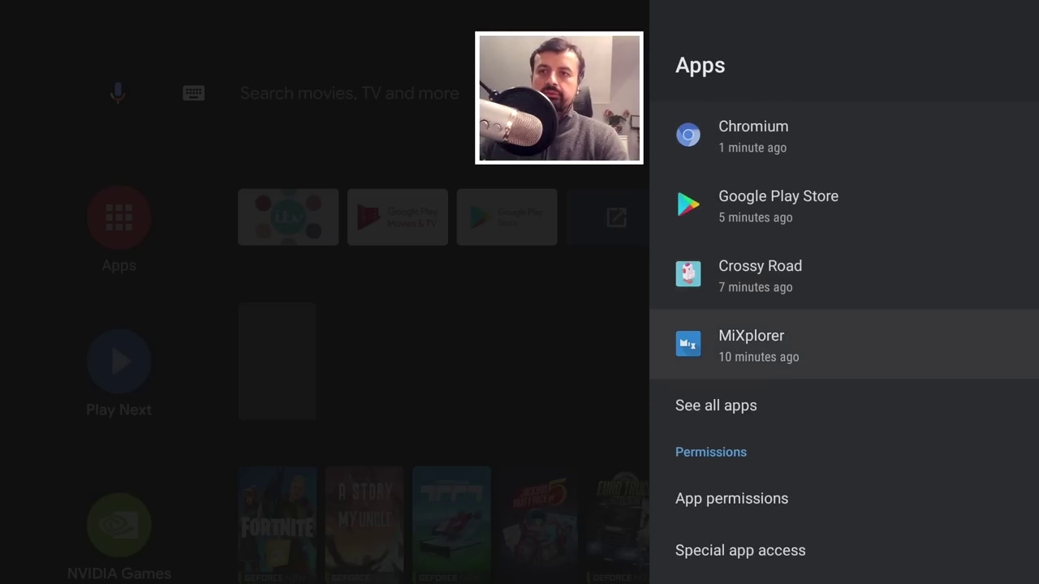
{"action": "key", "text": "Return"}
- Find Ftp server in the full app list and open its app details
{"action": "key", "text": "Down"}
{"action": "key", "text": "Down"}
{"action": "key", "text": "Down"}
{"action": "key", "text": "Down"}
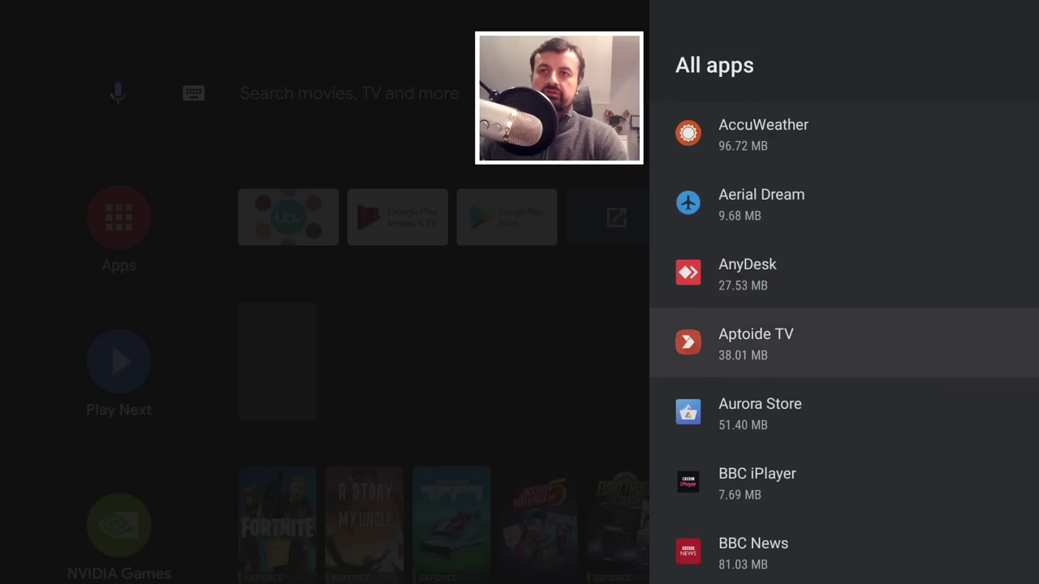
{"action": "key", "text": "Down"}
{"action": "key", "text": "Down"}
{"action": "key", "text": "Down"}
{"action": "key", "text": "Down"}
{"action": "key", "text": "Down"}
{"action": "key", "text": "Down"}
{"action": "key", "text": "Down"}
{"action": "key", "text": "Down"}
{"action": "key", "text": "Down"}
{"action": "key", "text": "Down"}
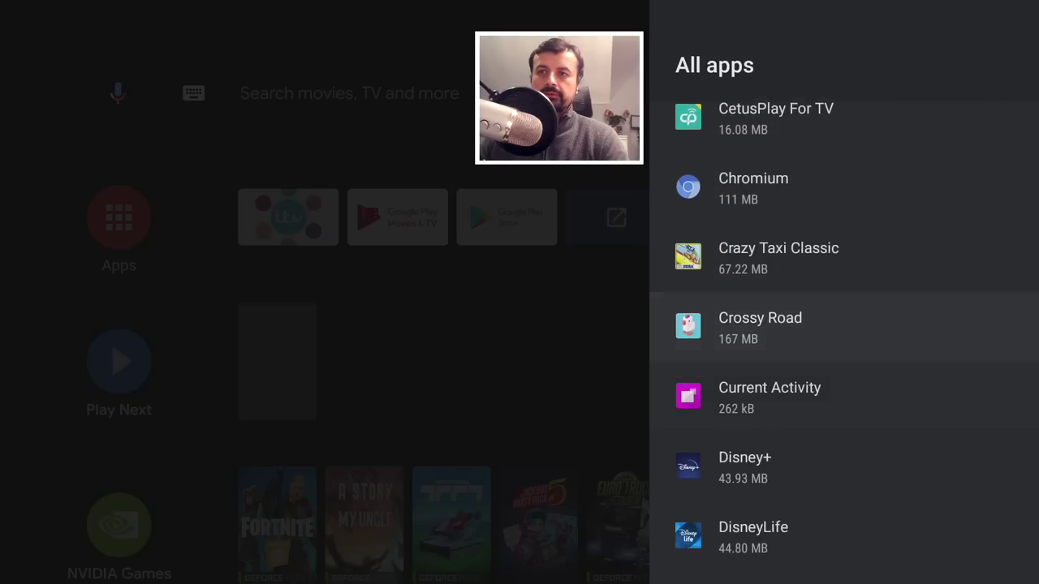
{"action": "key", "text": "Down"}
{"action": "key", "text": "Down"}
{"action": "key", "text": "Down"}
{"action": "key", "text": "Down"}
{"action": "key", "text": "Down"}
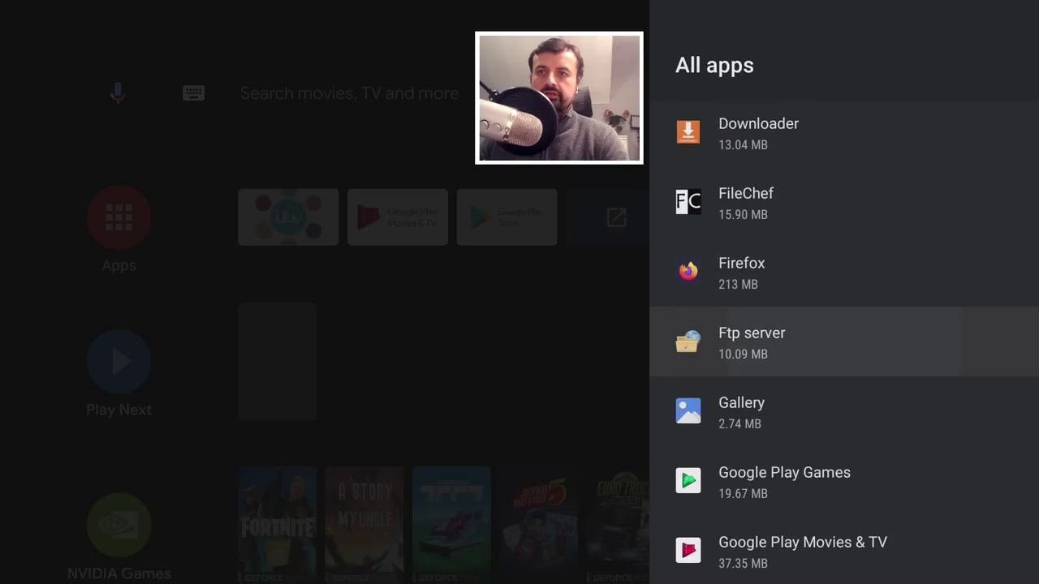
{"action": "key", "text": "Return"}
- Move the Ftp server app from internal shared storage to the SanDisk USB drive
{"action": "key", "text": "Down"}
{"action": "key", "text": "Down"}
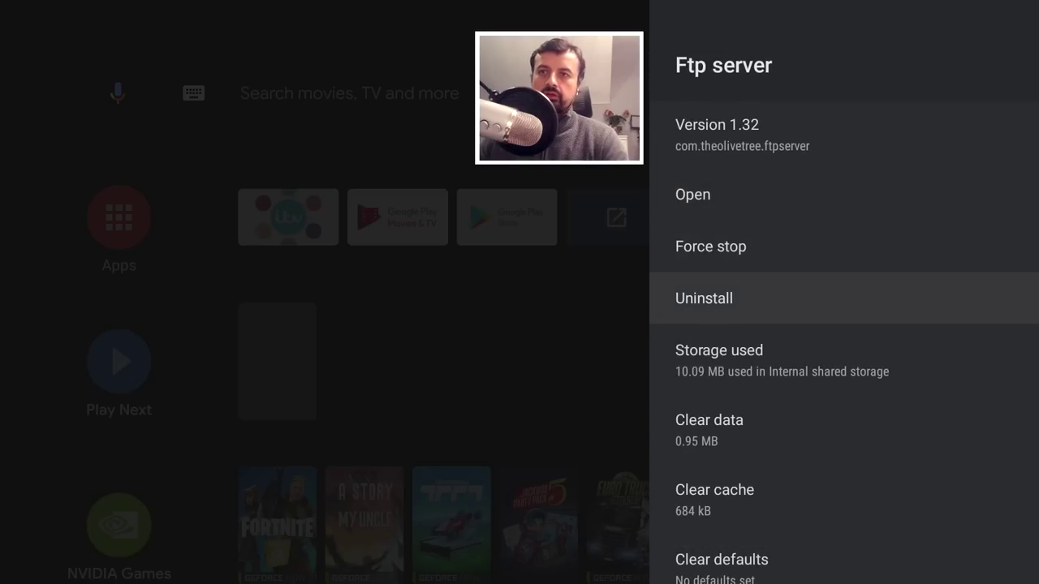
{"action": "key", "text": "Down"}
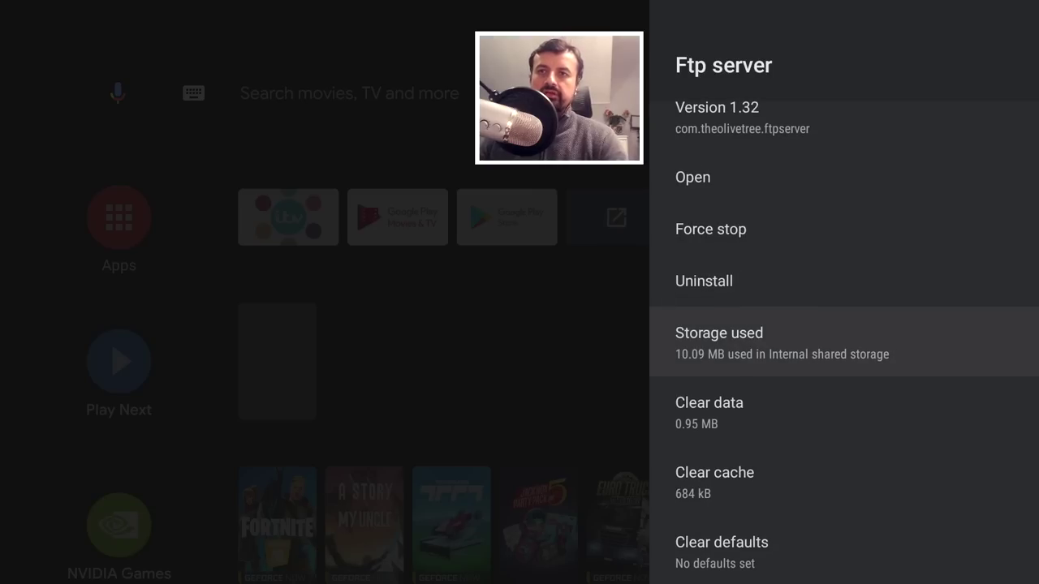
{"action": "key", "text": "Return"}
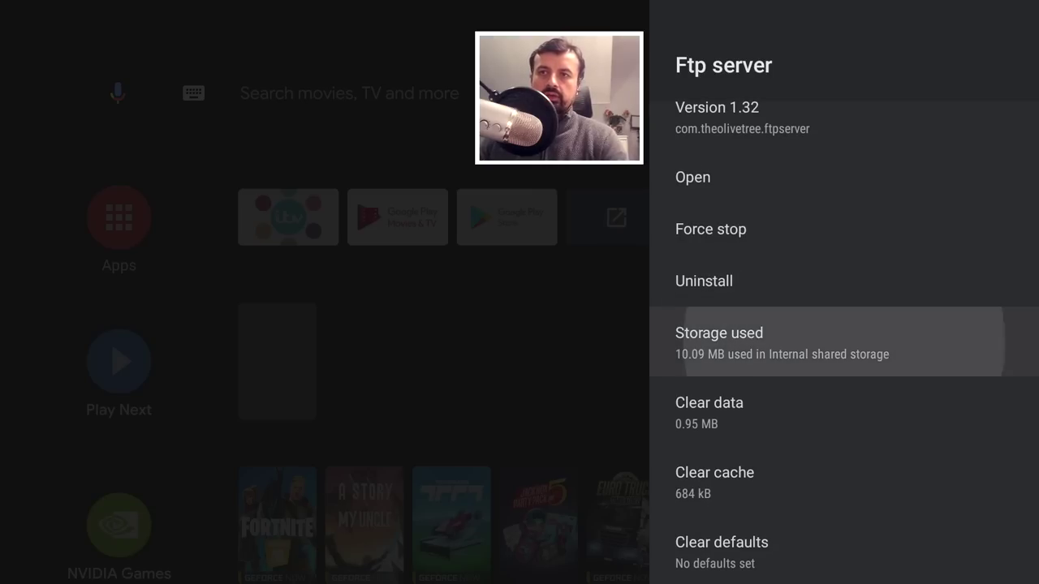
{"action": "key", "text": "Down"}
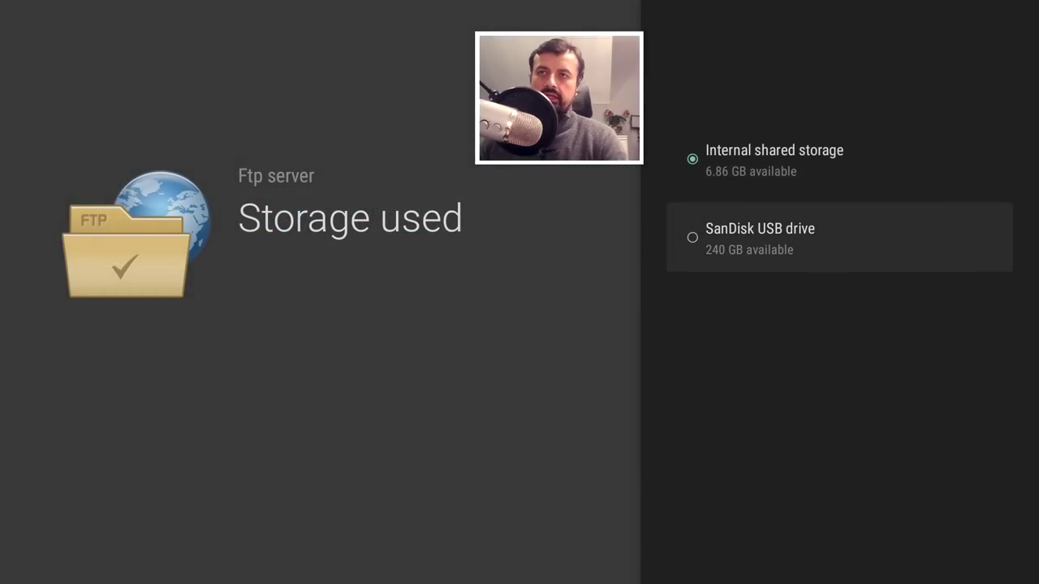
{"action": "key", "text": "Return"}
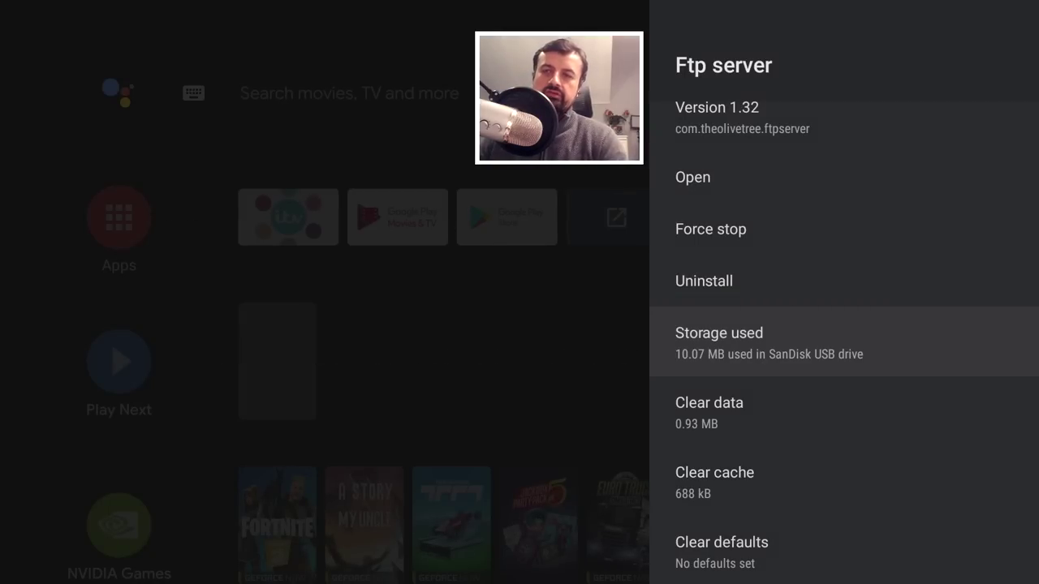
- Return to the full app list and open the app details of Kodi
{"action": "key", "text": "Escape"}
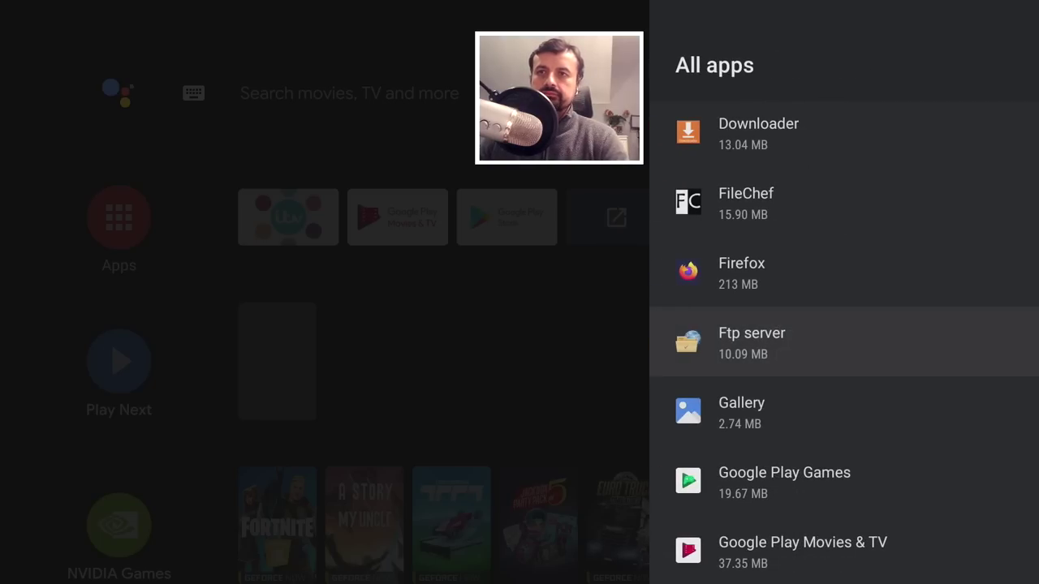
{"action": "key", "text": "Down"}
{"action": "key", "text": "Down"}
{"action": "key", "text": "Down"}
{"action": "key", "text": "Down"}
{"action": "key", "text": "Down"}
{"action": "key", "text": "Down"}
{"action": "key", "text": "Down"}
{"action": "key", "text": "Down"}
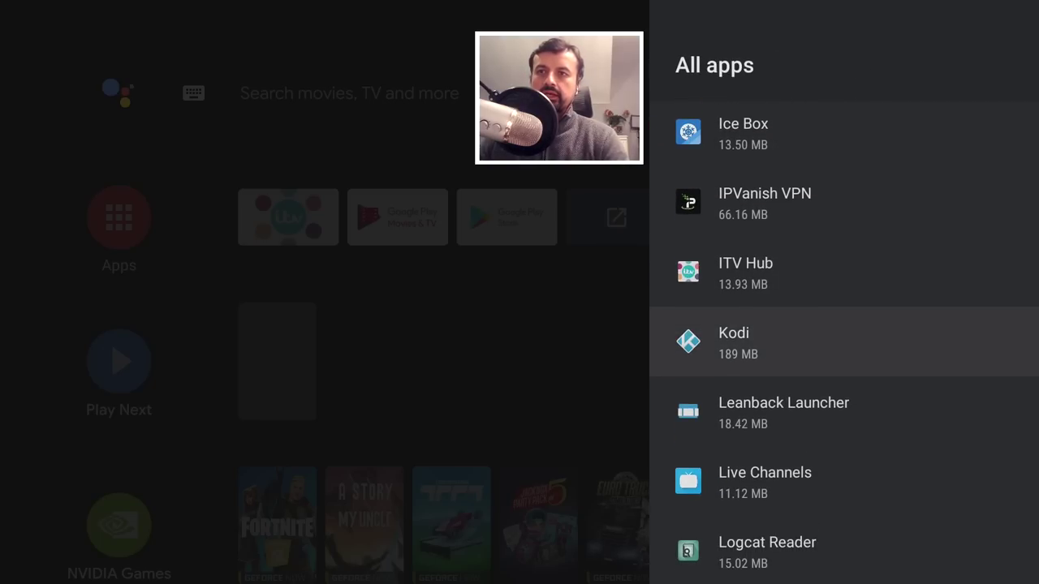
{"action": "key", "text": "Down"}
{"action": "key", "text": "Up"}
{"action": "key", "text": "Return"}
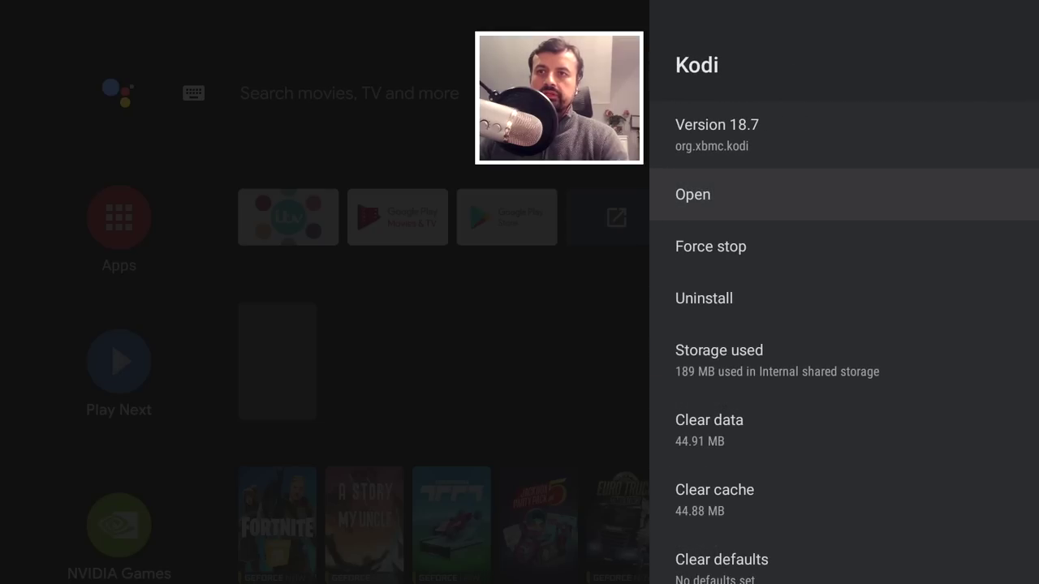
- Move the Kodi app from internal shared storage to the SanDisk USB drive
{"action": "key", "text": "Down"}
{"action": "key", "text": "Down"}
{"action": "key", "text": "Down"}
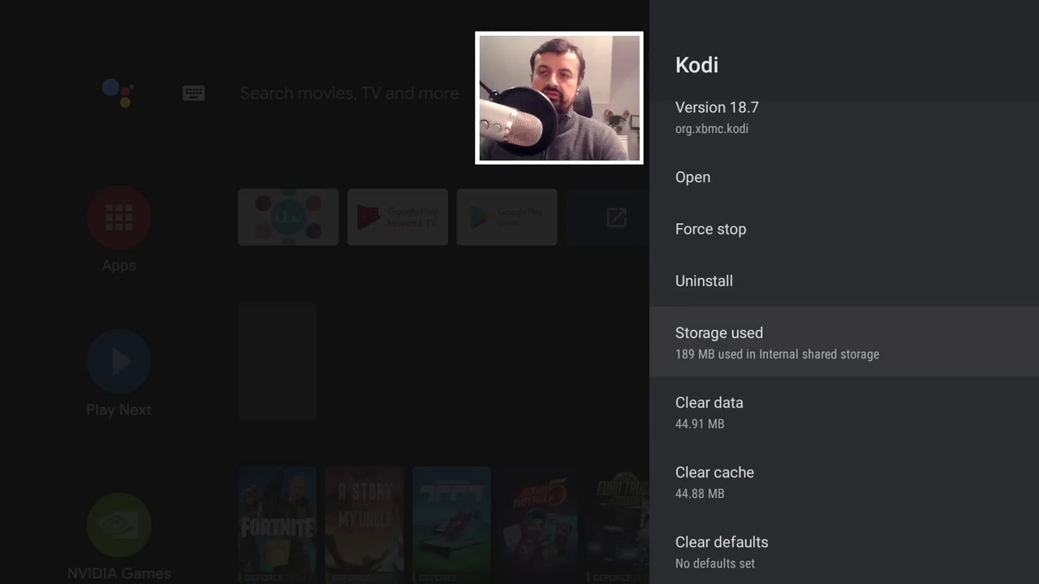
{"action": "key", "text": "Up"}
{"action": "key", "text": "Up"}
{"action": "key", "text": "Down"}
{"action": "key", "text": "Down"}
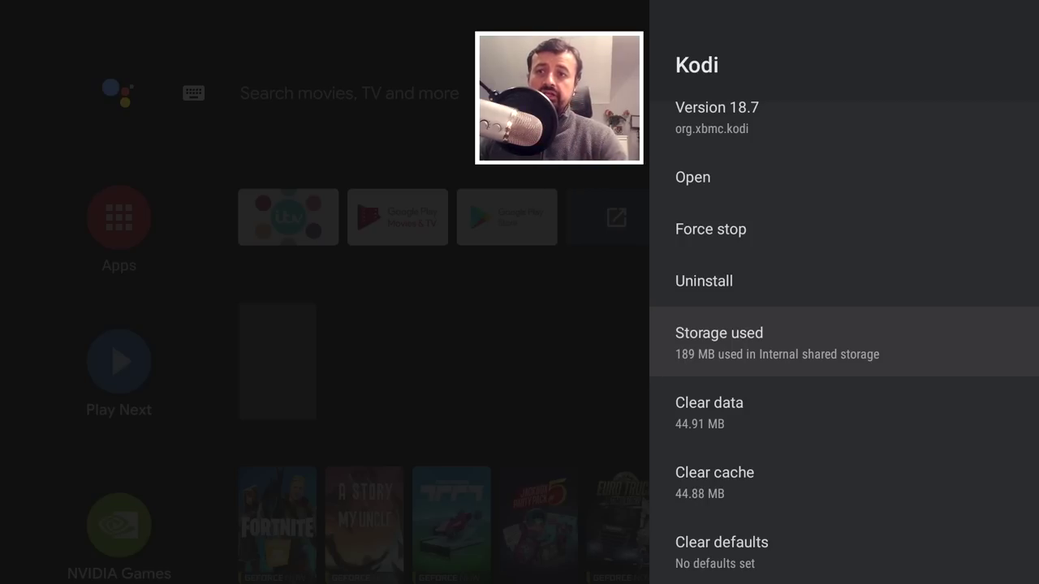
{"action": "key", "text": "Up"}
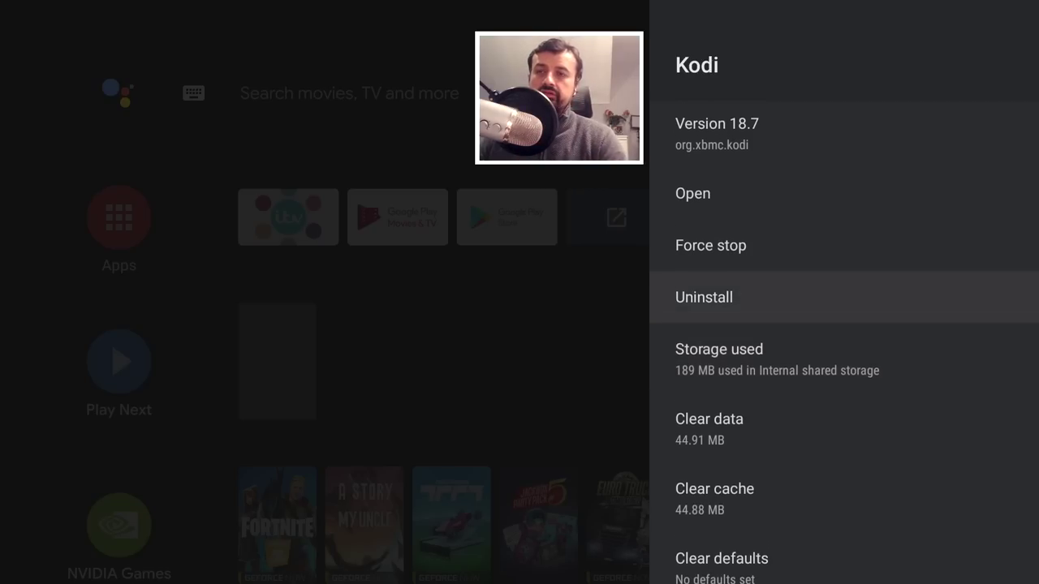
{"action": "key", "text": "Down"}
{"action": "key", "text": "Return"}
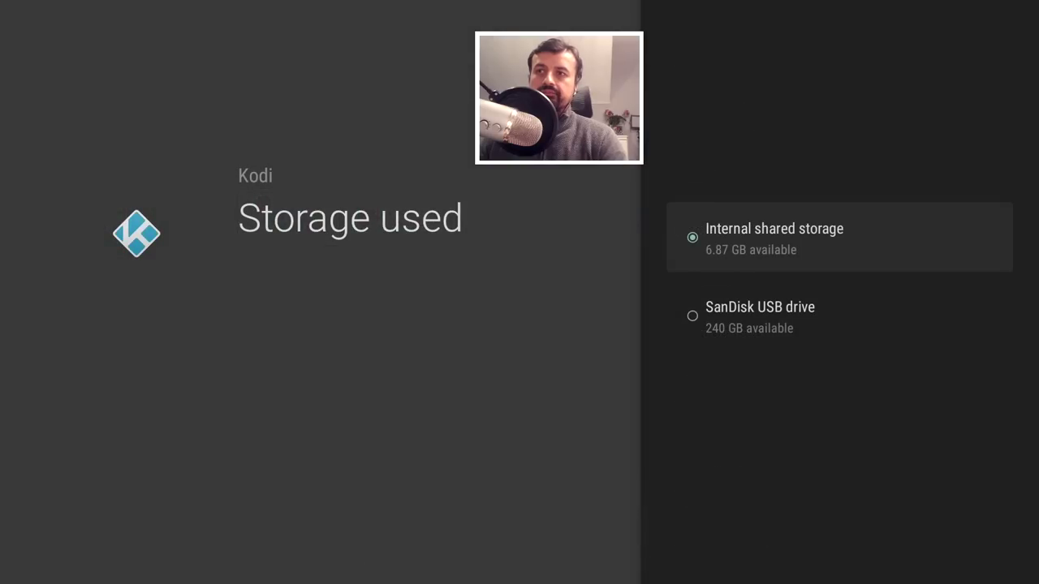
{"action": "key", "text": "Down"}
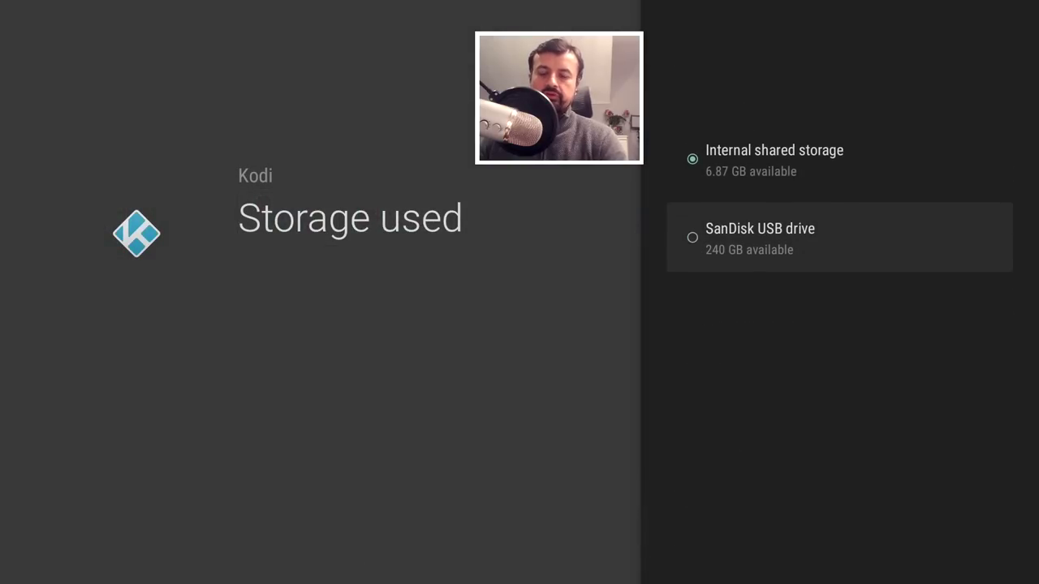
{"action": "key", "text": "Return"}
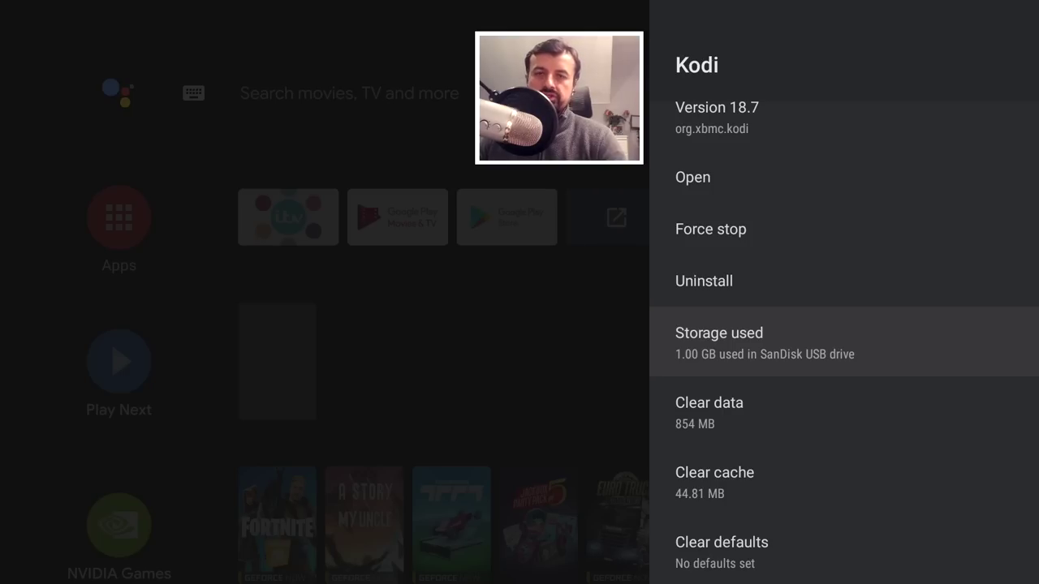
- Return to the main settings and open the Apps section
{"action": "key", "text": "Escape"}
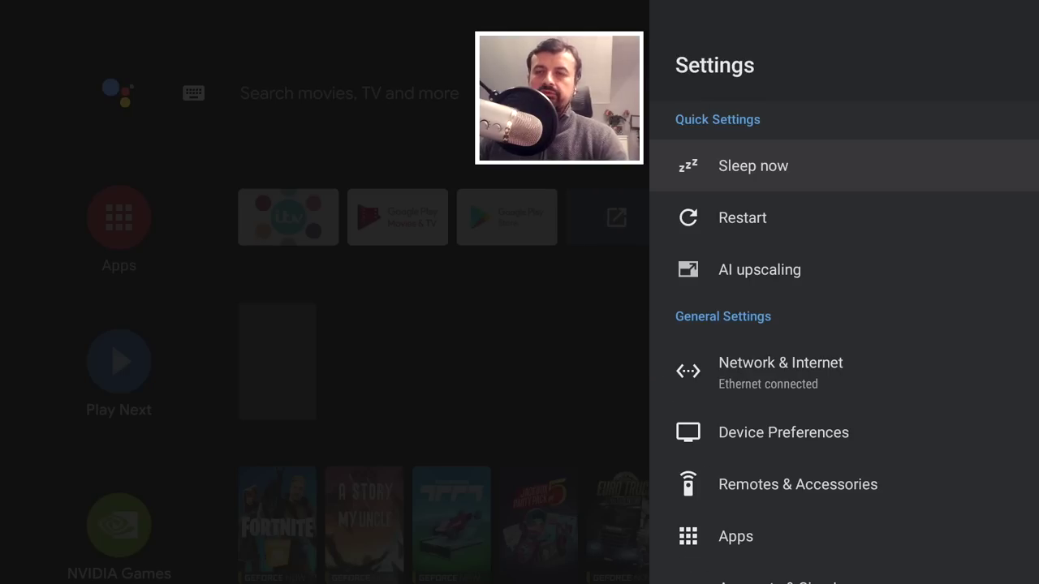
{"action": "key", "text": "Down"}
{"action": "key", "text": "Down"}
{"action": "key", "text": "Down"}
{"action": "key", "text": "Down"}
{"action": "key", "text": "Down"}
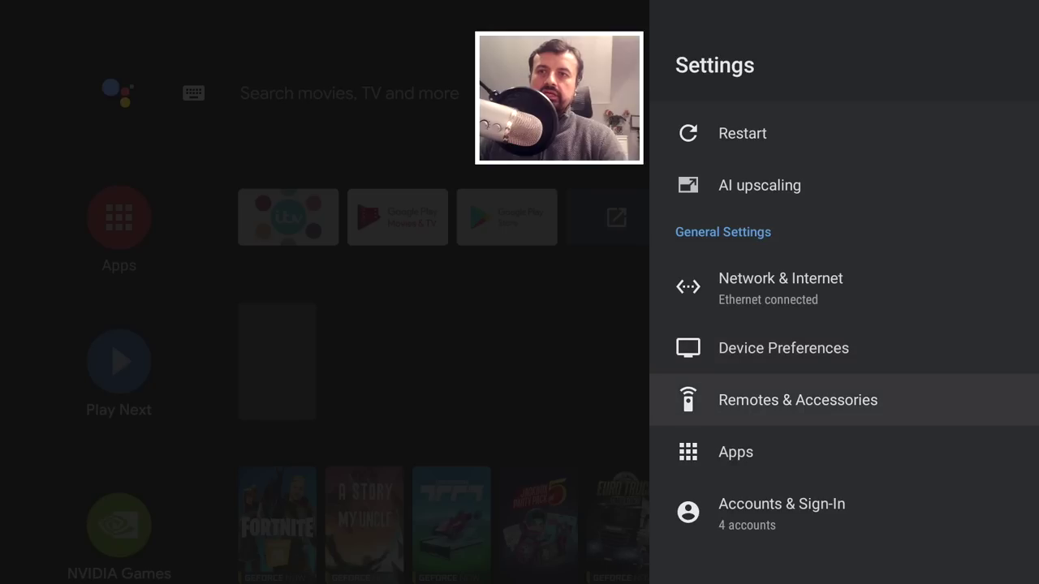
{"action": "key", "text": "Down"}
{"action": "key", "text": "Return"}
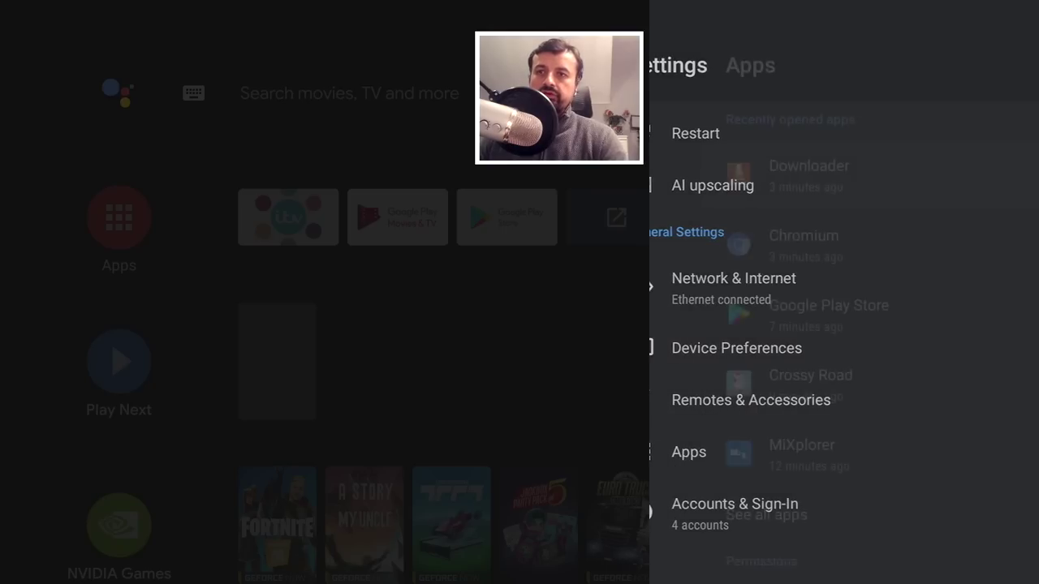
- Open the full list of installed apps from the Apps section
{"action": "key", "text": "Down"}
{"action": "key", "text": "Down"}
{"action": "key", "text": "Down"}
{"action": "key", "text": "Down"}
{"action": "key", "text": "Down"}
{"action": "key", "text": "Down"}
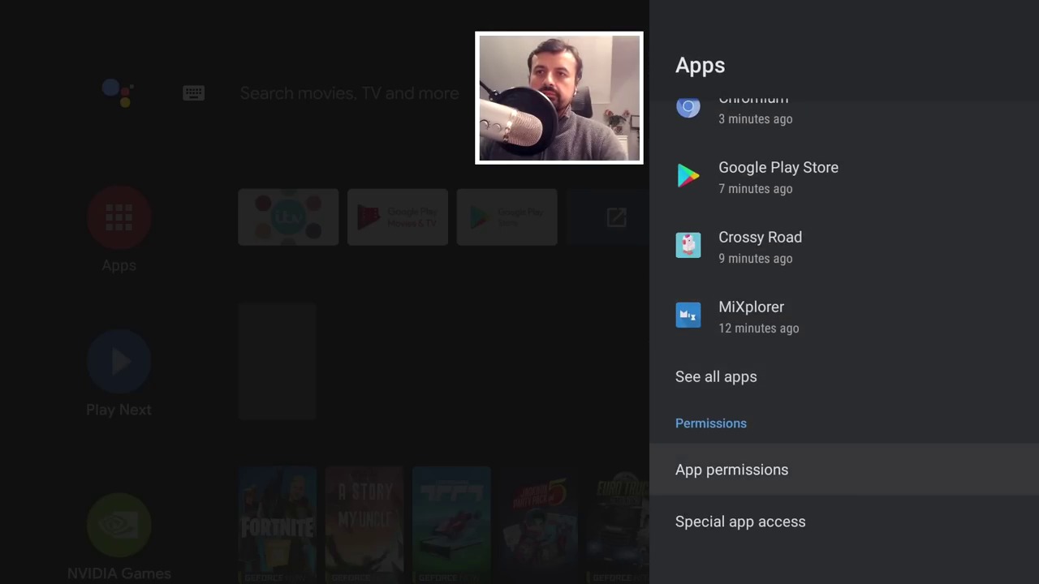
{"action": "key", "text": "Up"}
{"action": "key", "text": "Return"}
- Find Disney+ in the full app list and open its app details
{"action": "key", "text": "Down"}
{"action": "key", "text": "Down"}
{"action": "key", "text": "Down"}
{"action": "key", "text": "Down"}
{"action": "key", "text": "Down"}
{"action": "key", "text": "Down"}
{"action": "key", "text": "Down"}
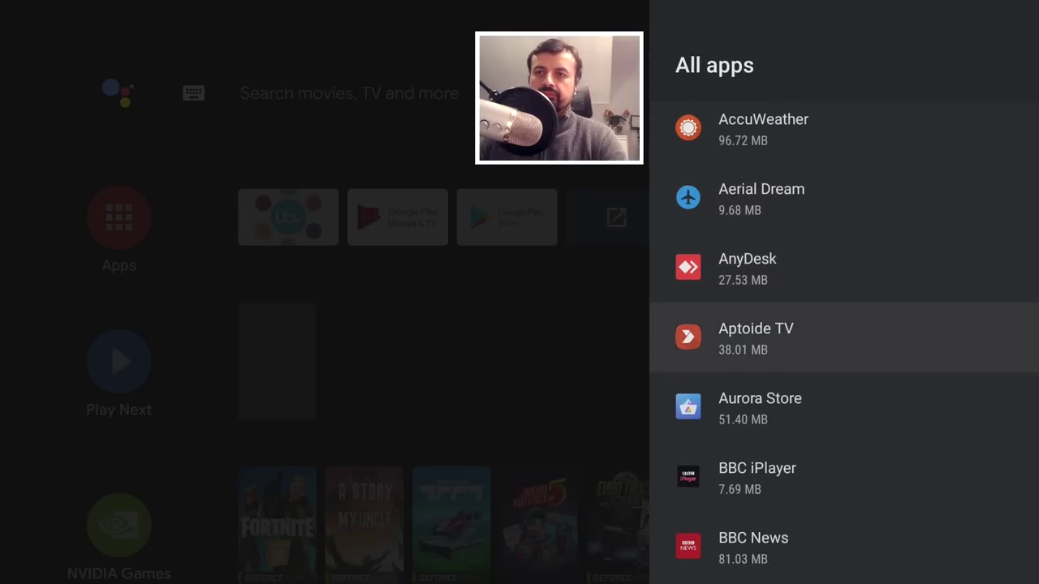
{"action": "key", "text": "Down"}
{"action": "key", "text": "Down"}
{"action": "key", "text": "Down"}
{"action": "key", "text": "Down"}
{"action": "key", "text": "Down"}
{"action": "key", "text": "Down"}
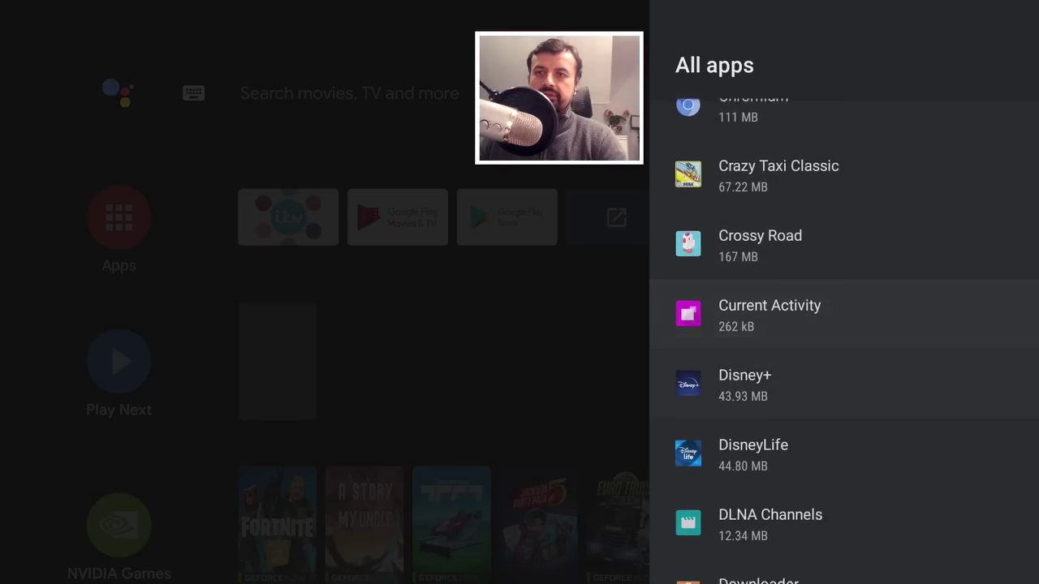
{"action": "key", "text": "Return"}
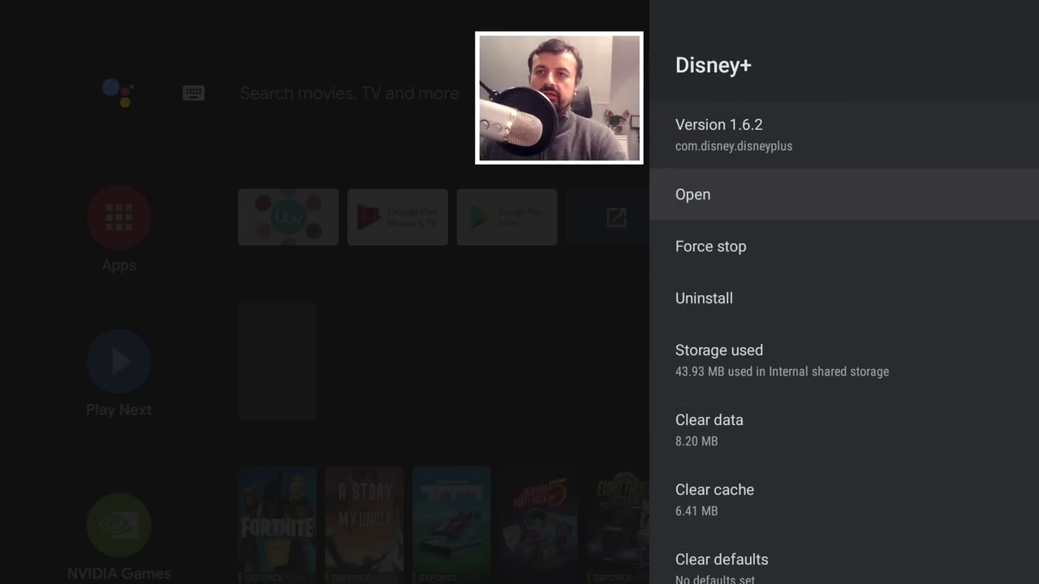
- Check which storage Disney+ uses on its app details page, and go back to the app list
{"action": "key", "text": "Down"}
{"action": "key", "text": "Down"}
{"action": "key", "text": "Down"}
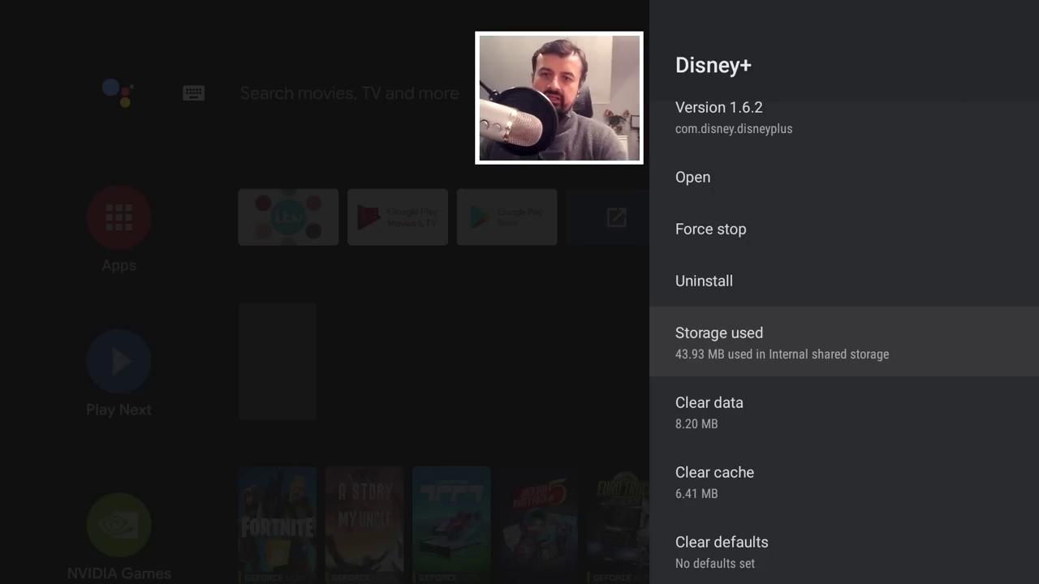
{"action": "key", "text": "Escape"}
- Find Downloader in the full app list and open its app details
{"action": "key", "text": "Down"}
{"action": "key", "text": "Down"}
{"action": "key", "text": "Down"}
{"action": "key", "text": "Down"}
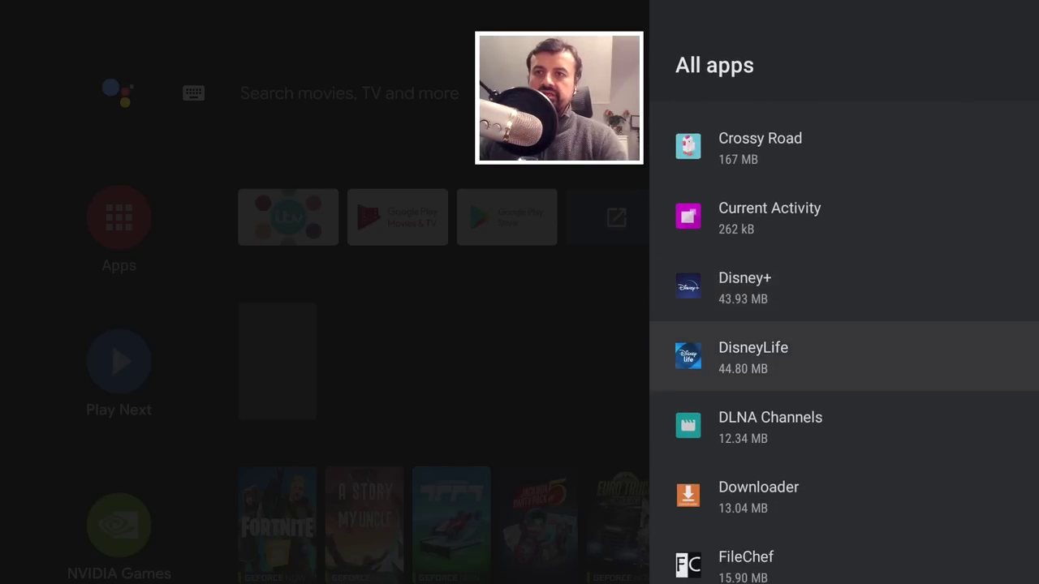
{"action": "key", "text": "Down"}
{"action": "key", "text": "Up"}
{"action": "key", "text": "Up"}
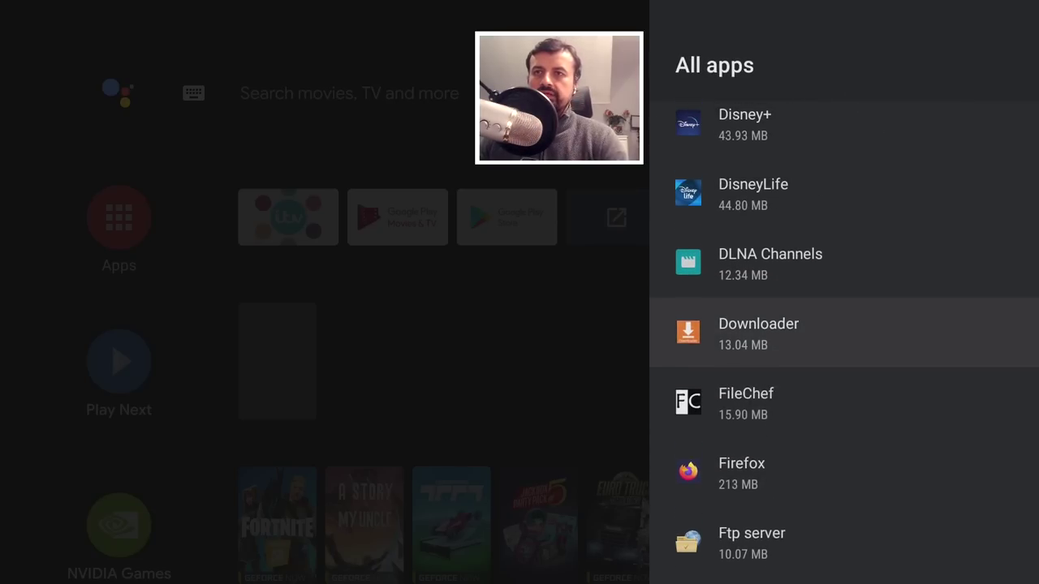
{"action": "key", "text": "Return"}
- Check which storage Downloader uses on its app details page, and go back to the app list
{"action": "key", "text": "Down"}
{"action": "key", "text": "Down"}
{"action": "key", "text": "Down"}
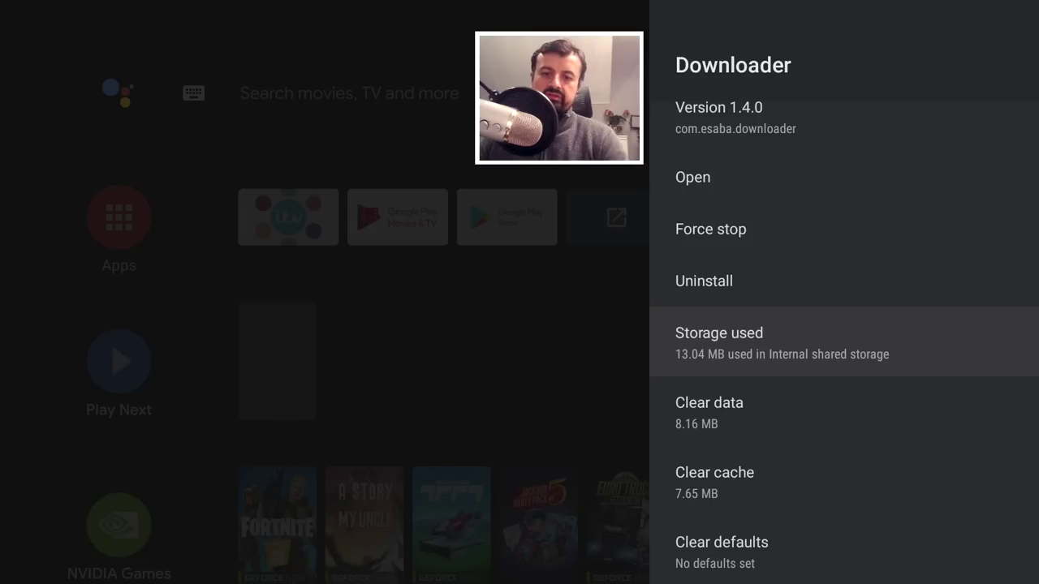
{"action": "key", "text": "Escape"}
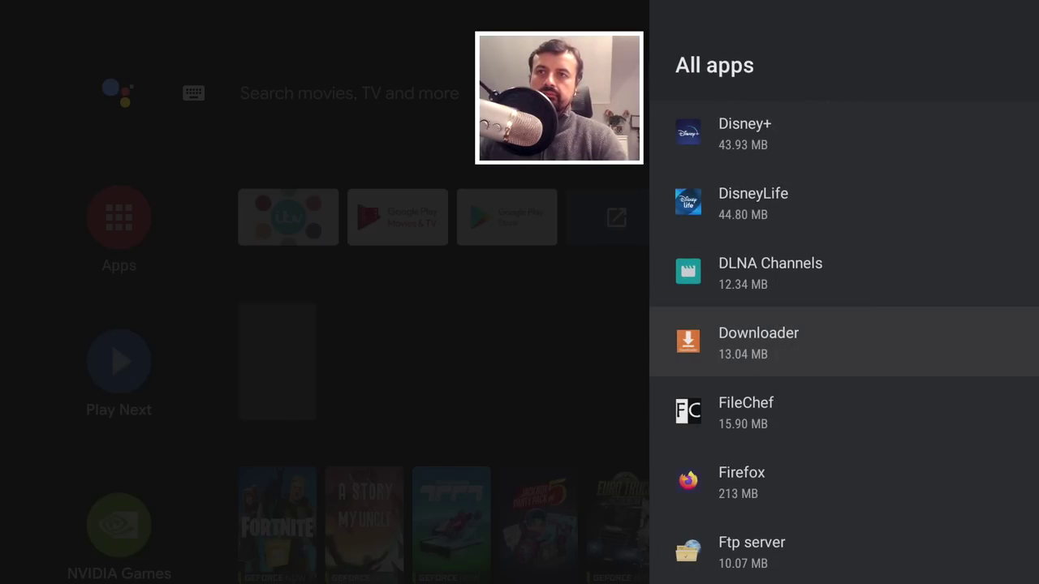
- Leave the Apps section and open the About page in Device Preferences
{"action": "key", "text": "Escape"}
{"action": "key", "text": "Escape"}
{"action": "key", "text": "Up"}
{"action": "key", "text": "Up"}
{"action": "key", "text": "Return"}
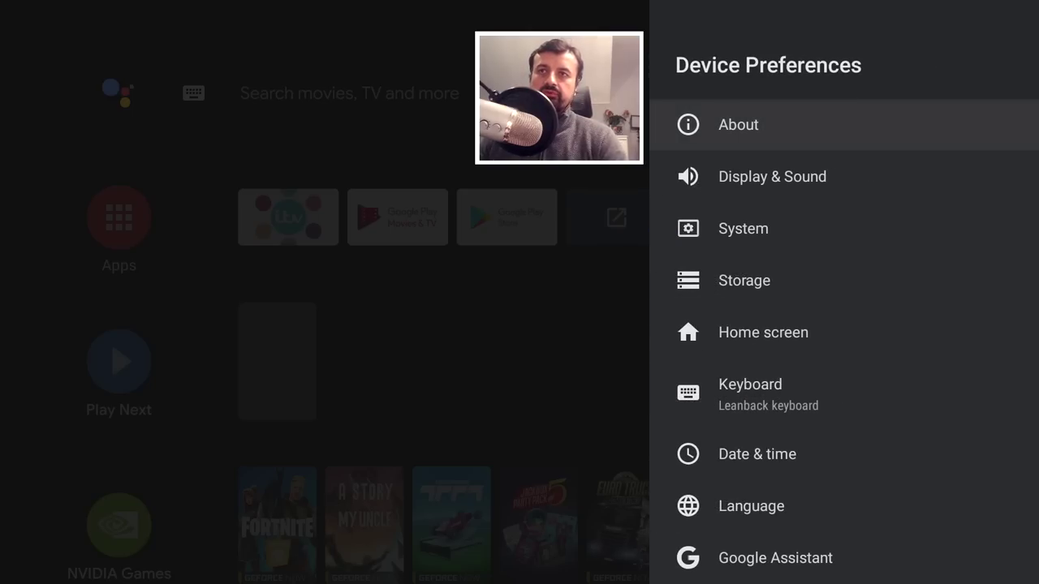
{"action": "key", "text": "Down"}
{"action": "key", "text": "Down"}
{"action": "key", "text": "Up"}
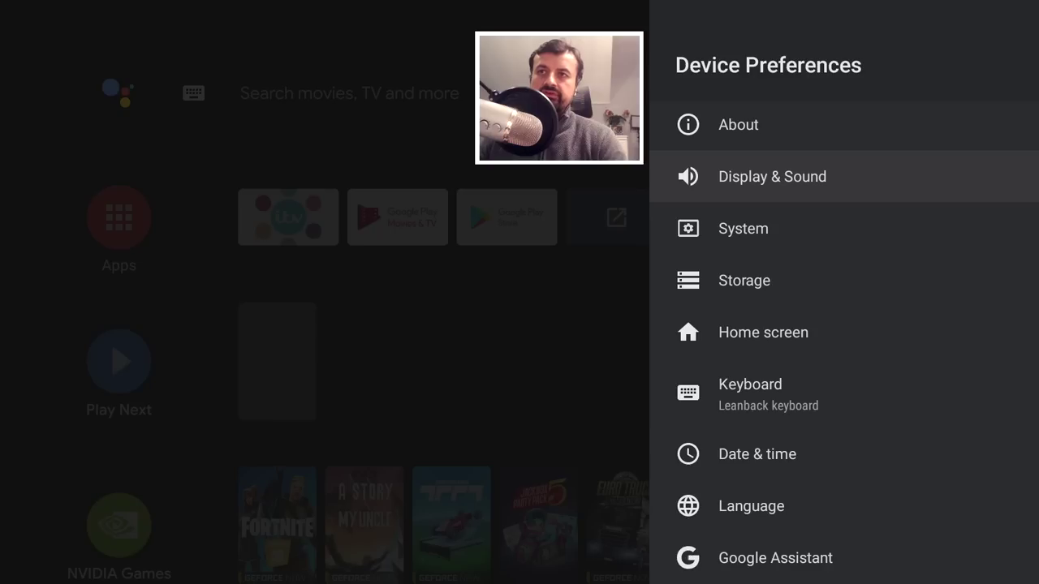
{"action": "key", "text": "Up"}
{"action": "key", "text": "Return"}
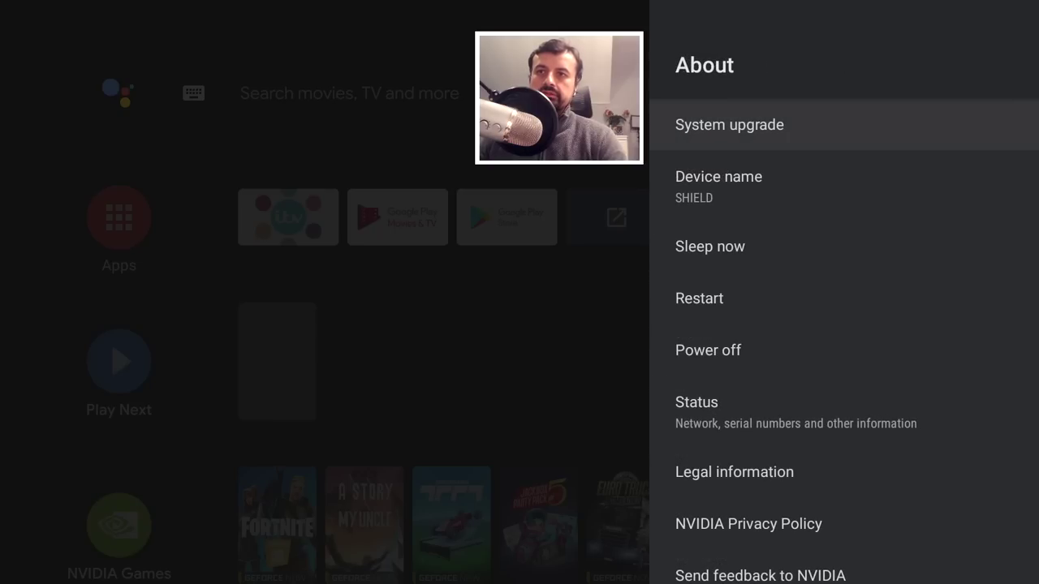
- Unlock the developer options by repeatedly selecting the Build entry on the About page
{"action": "key", "text": "Down"}
{"action": "key", "text": "Down"}
{"action": "key", "text": "Down"}
{"action": "key", "text": "Down"}
{"action": "key", "text": "Down"}
{"action": "key", "text": "Down"}
{"action": "key", "text": "Down"}
{"action": "key", "text": "Down"}
{"action": "key", "text": "Down"}
{"action": "key", "text": "Down"}
{"action": "key", "text": "Down"}
{"action": "key", "text": "Down"}
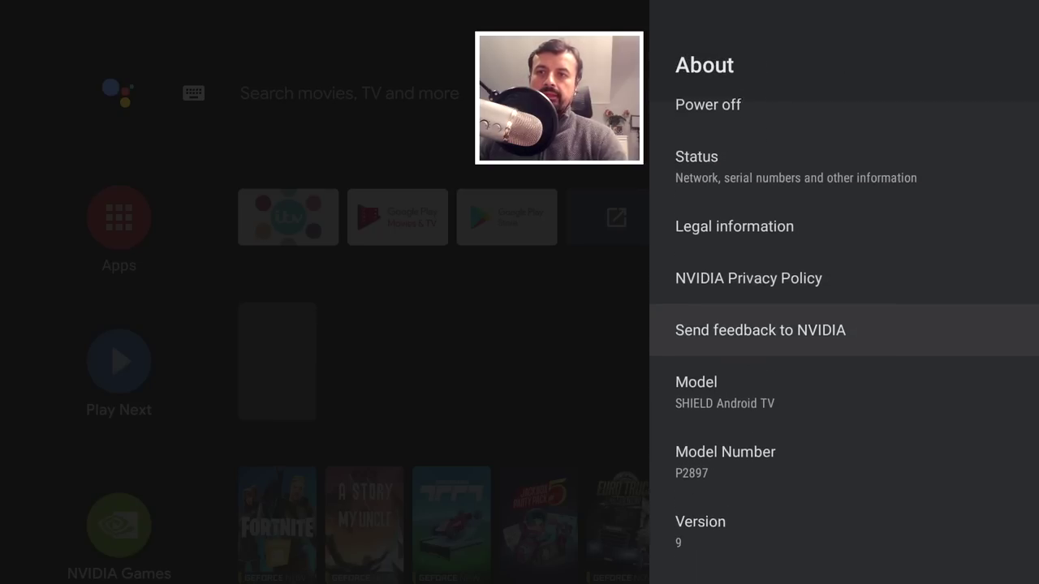
{"action": "key", "text": "Down"}
{"action": "key", "text": "Down"}
{"action": "key", "text": "Down"}
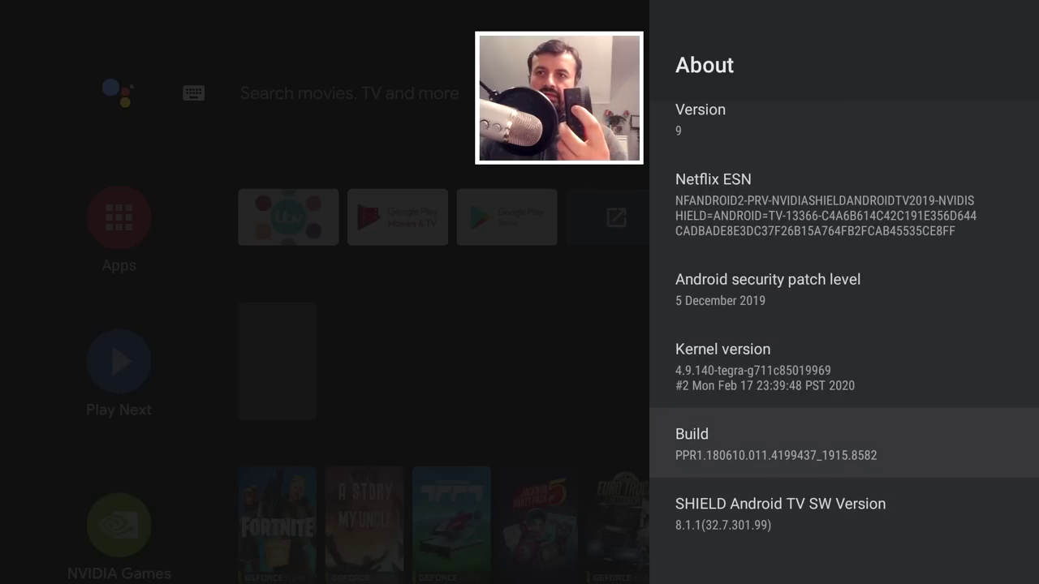
{"action": "key", "text": "Return"}
{"action": "key", "text": "Return"}
{"action": "key", "text": "Return"}
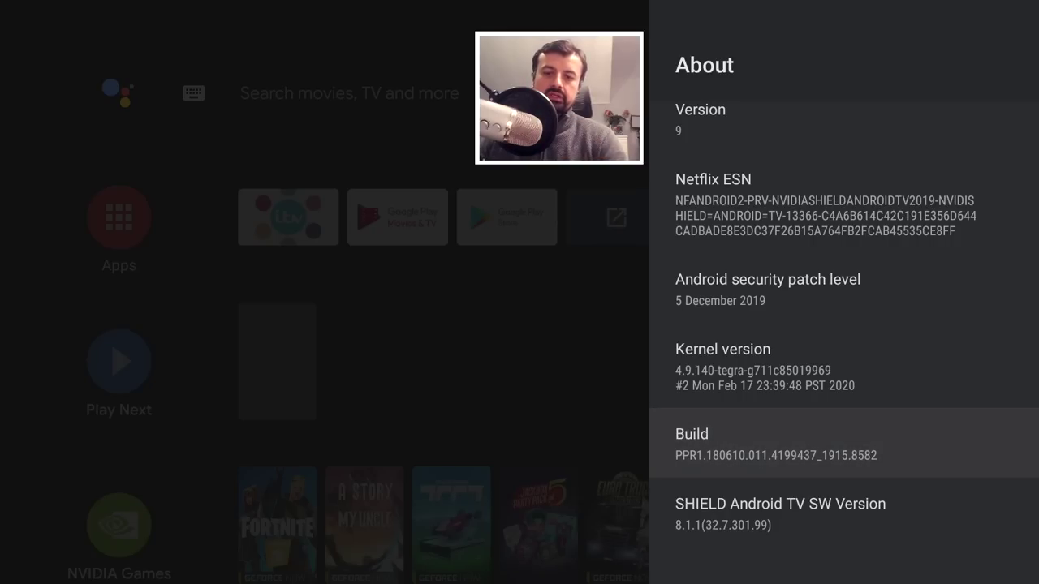
- Leave the About page and open the Developer options in Device Preferences
{"action": "key", "text": "Escape"}
{"action": "key", "text": "Down"}
{"action": "key", "text": "Down"}
{"action": "key", "text": "Down"}
{"action": "key", "text": "Down"}
{"action": "key", "text": "Down"}
{"action": "key", "text": "Down"}
{"action": "key", "text": "Down"}
{"action": "key", "text": "Down"}
{"action": "key", "text": "Down"}
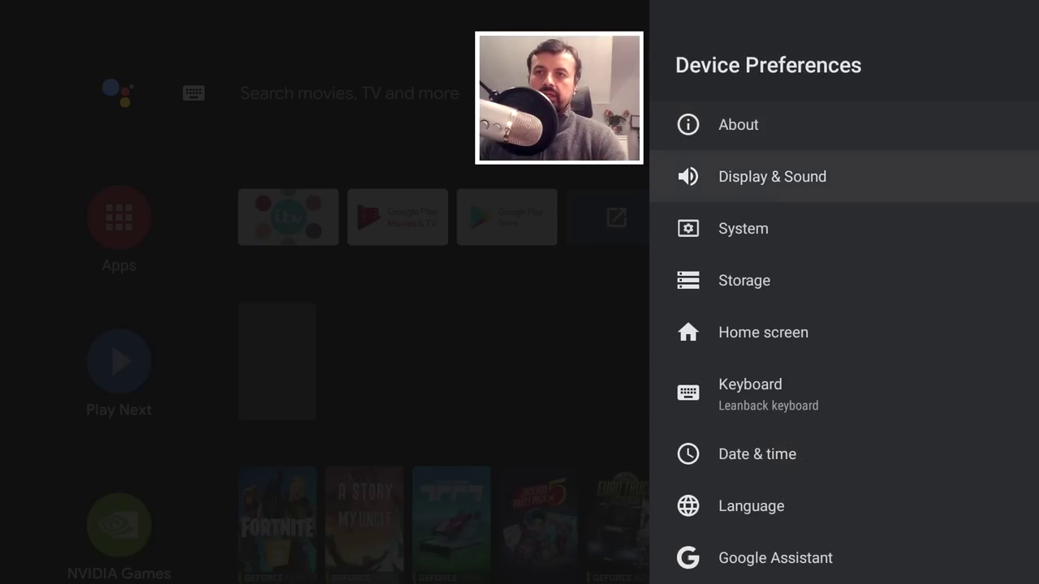
{"action": "key", "text": "Down"}
{"action": "key", "text": "Down"}
{"action": "key", "text": "Down"}
{"action": "key", "text": "Down"}
{"action": "key", "text": "Down"}
{"action": "key", "text": "Down"}
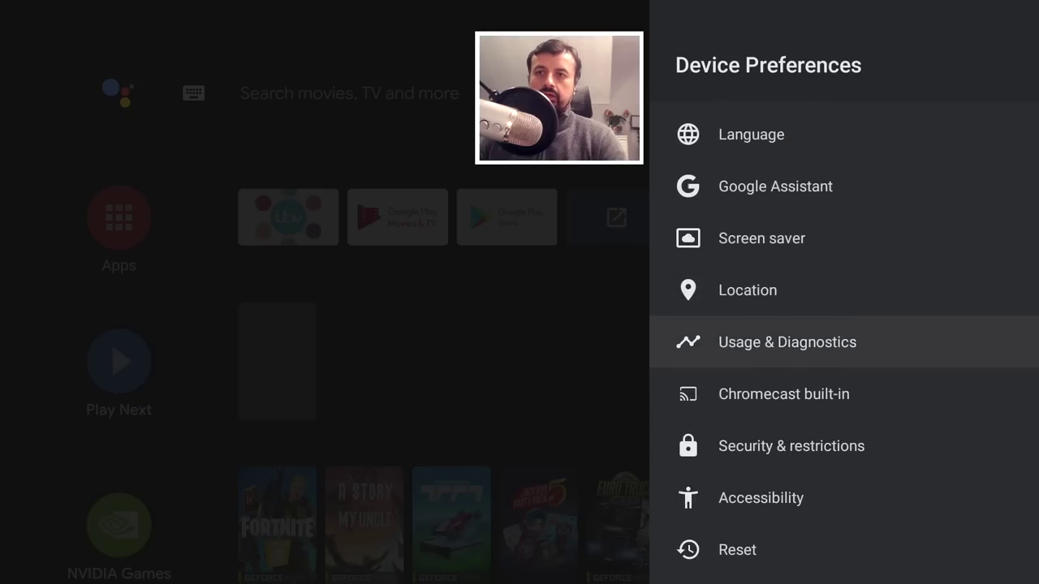
{"action": "key", "text": "Down"}
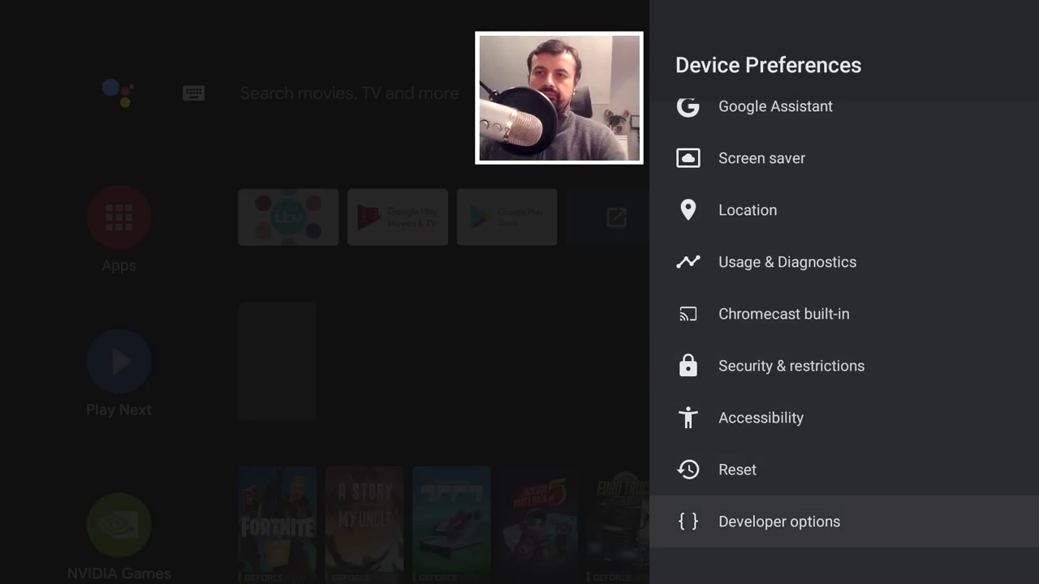
{"action": "key", "text": "Return"}
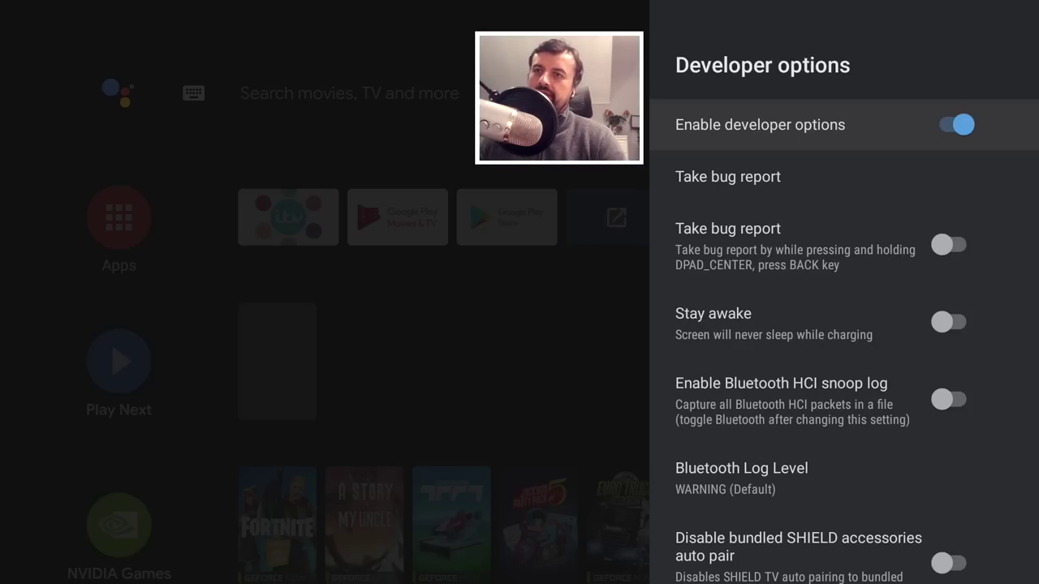
- Enable "Force allow apps on external" in the Developer options
{"action": "key", "text": "Down"}
{"action": "key", "text": "Down"}
{"action": "key", "text": "Down"}
{"action": "key", "text": "Down"}
{"action": "key", "text": "Down"}
{"action": "key", "text": "Down"}
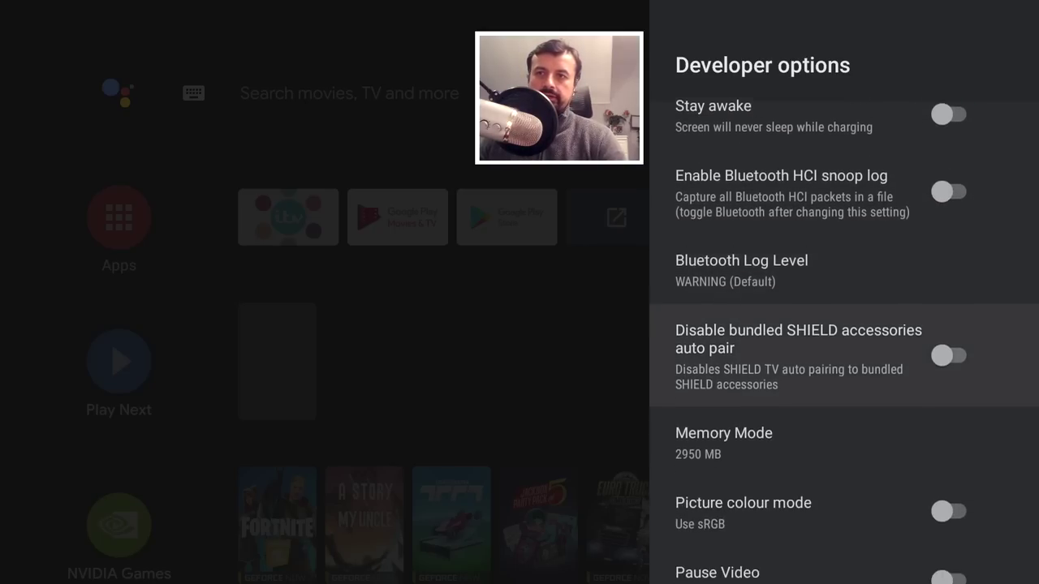
{"action": "key", "text": "Down"}
{"action": "key", "text": "Down"}
{"action": "key", "text": "Down"}
{"action": "key", "text": "Down"}
{"action": "key", "text": "Down"}
{"action": "key", "text": "Down"}
{"action": "key", "text": "Down"}
{"action": "key", "text": "Down"}
{"action": "key", "text": "Down"}
{"action": "key", "text": "Down"}
{"action": "key", "text": "Down"}
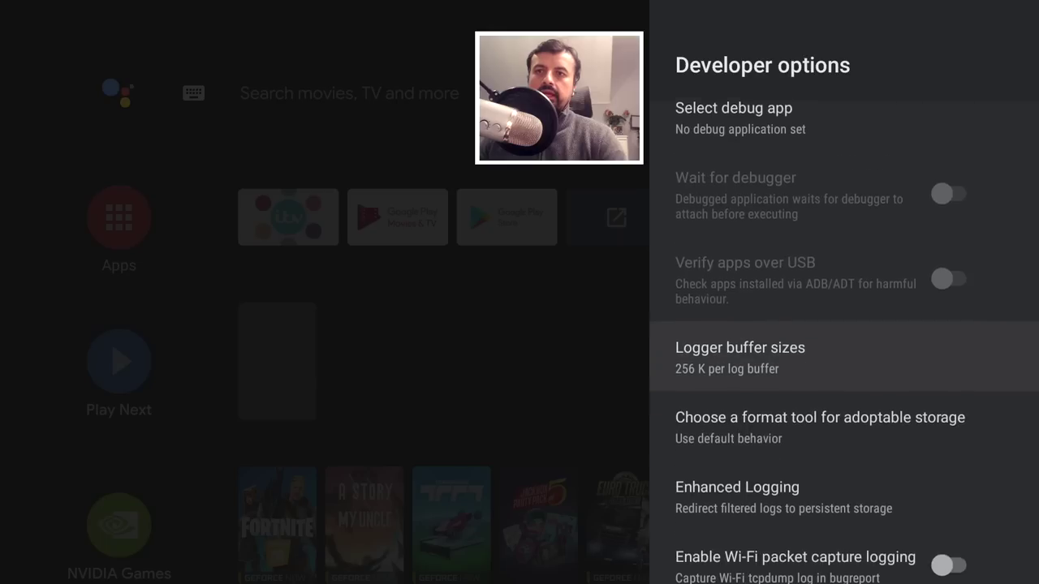
{"action": "key", "text": "Down"}
{"action": "key", "text": "Down"}
{"action": "key", "text": "Down"}
{"action": "key", "text": "Down"}
{"action": "key", "text": "Down"}
{"action": "key", "text": "Down"}
{"action": "key", "text": "Down"}
{"action": "key", "text": "Down"}
{"action": "key", "text": "Down"}
{"action": "key", "text": "Down"}
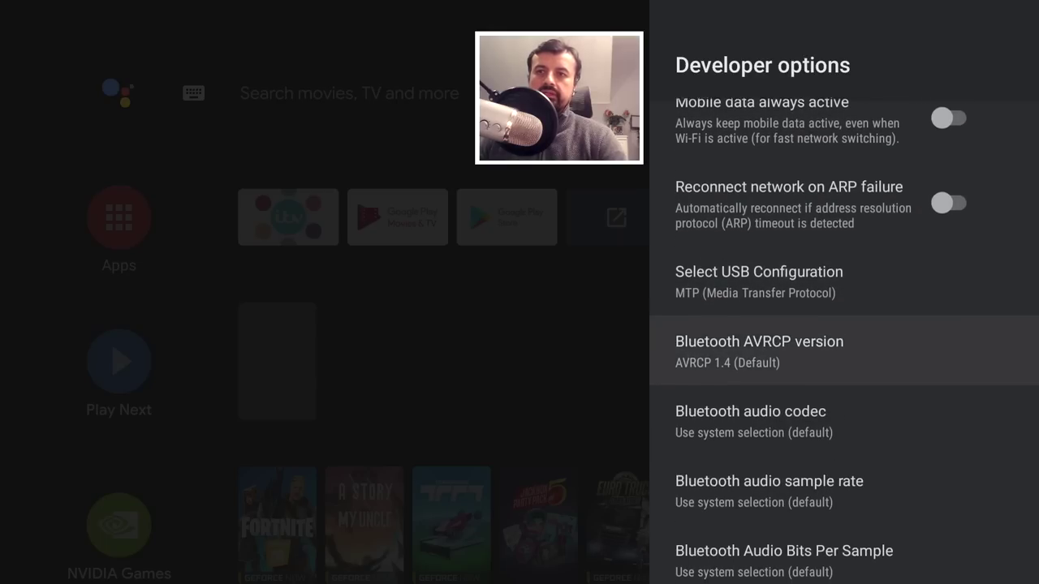
{"action": "key", "text": "Down"}
{"action": "key", "text": "Down"}
{"action": "key", "text": "Down"}
{"action": "key", "text": "Down"}
{"action": "key", "text": "Down"}
{"action": "key", "text": "Down"}
{"action": "key", "text": "Down"}
{"action": "key", "text": "Down"}
{"action": "key", "text": "Down"}
{"action": "key", "text": "Down"}
{"action": "key", "text": "Down"}
{"action": "key", "text": "Down"}
{"action": "key", "text": "Down"}
{"action": "key", "text": "Down"}
{"action": "key", "text": "Down"}
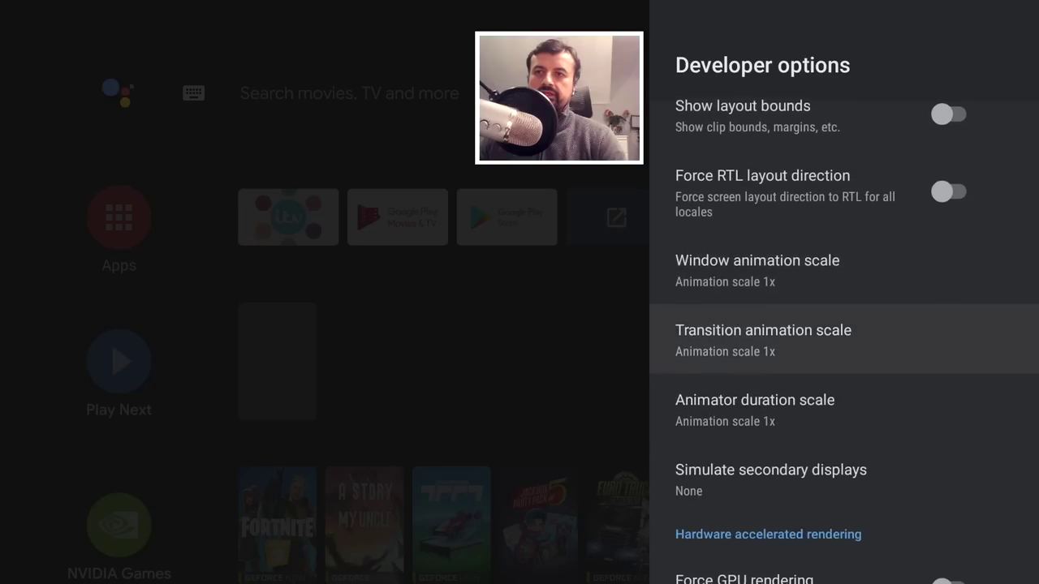
{"action": "key", "text": "Down"}
{"action": "key", "text": "Down"}
{"action": "key", "text": "Down"}
{"action": "key", "text": "Down"}
{"action": "key", "text": "Down"}
{"action": "key", "text": "Down"}
{"action": "key", "text": "Down"}
{"action": "key", "text": "Down"}
{"action": "key", "text": "Down"}
{"action": "key", "text": "Down"}
{"action": "key", "text": "Down"}
{"action": "key", "text": "Down"}
{"action": "key", "text": "Down"}
{"action": "key", "text": "Down"}
{"action": "key", "text": "Down"}
{"action": "key", "text": "Down"}
{"action": "key", "text": "Down"}
{"action": "key", "text": "Down"}
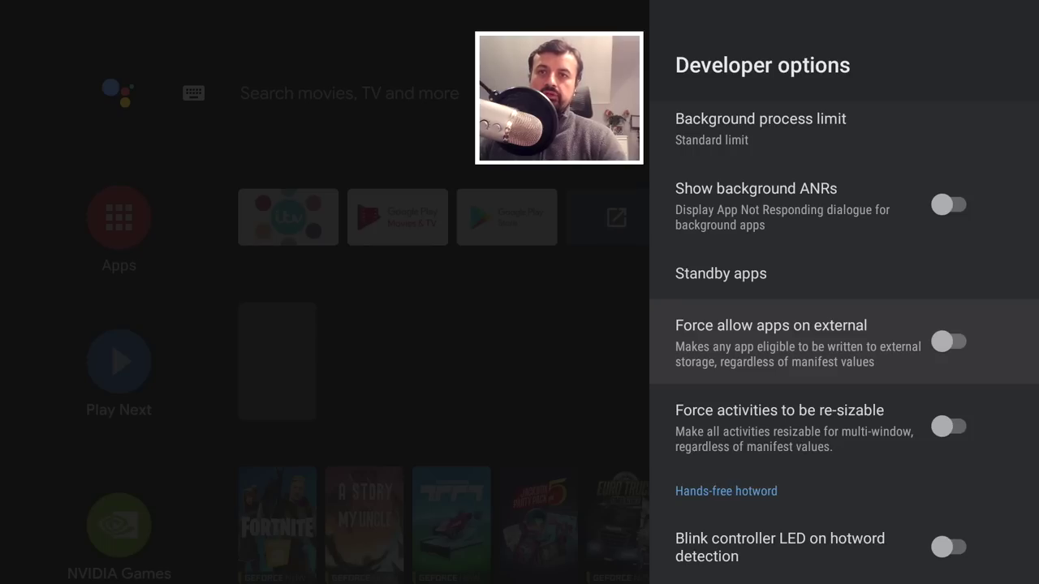
{"action": "key", "text": "Return"}
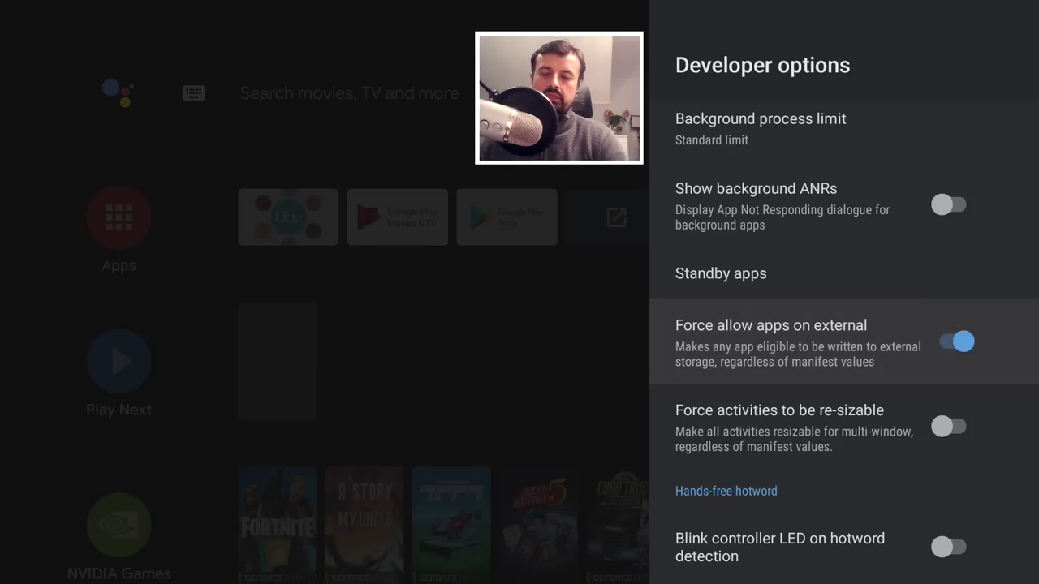
- Leave Device Preferences and open the full list of installed apps in the Apps settings
{"action": "key", "text": "Escape"}
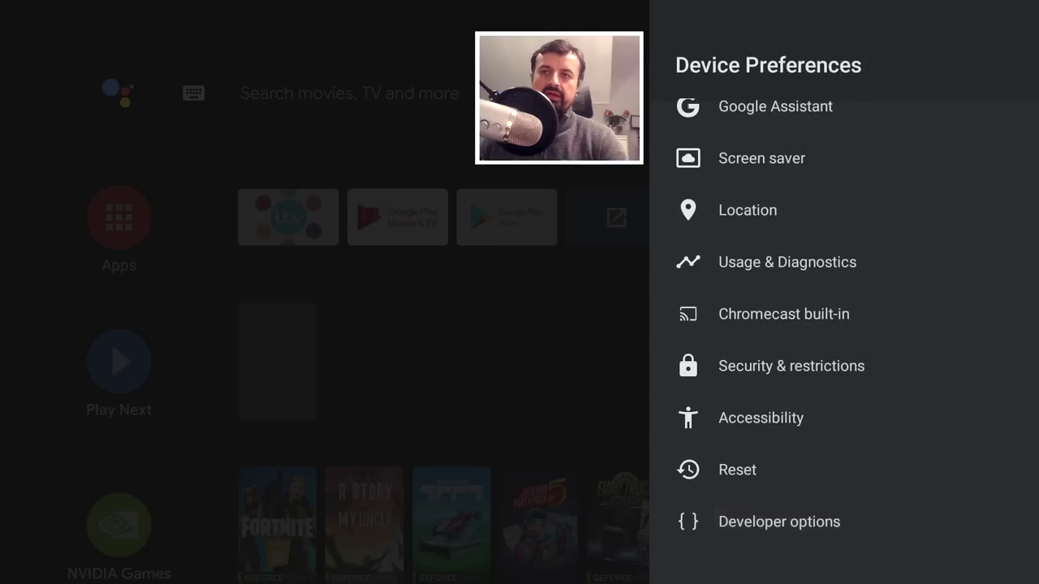
{"action": "key", "text": "Escape"}
{"action": "key", "text": "Down"}
{"action": "key", "text": "Down"}
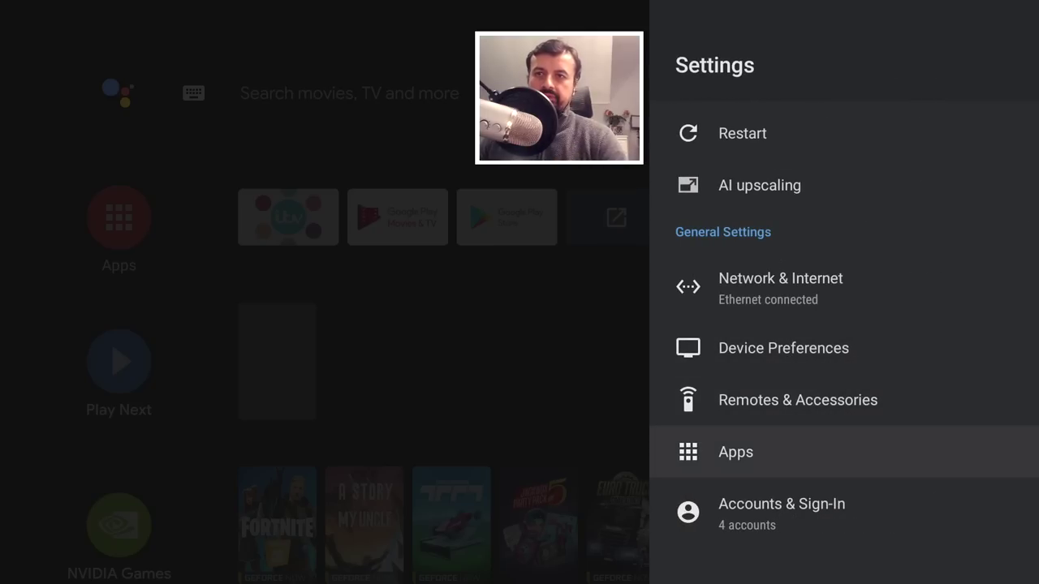
{"action": "key", "text": "Return"}
{"action": "key", "text": "Down"}
{"action": "key", "text": "Down"}
{"action": "key", "text": "Down"}
{"action": "key", "text": "Down"}
{"action": "key", "text": "Down"}
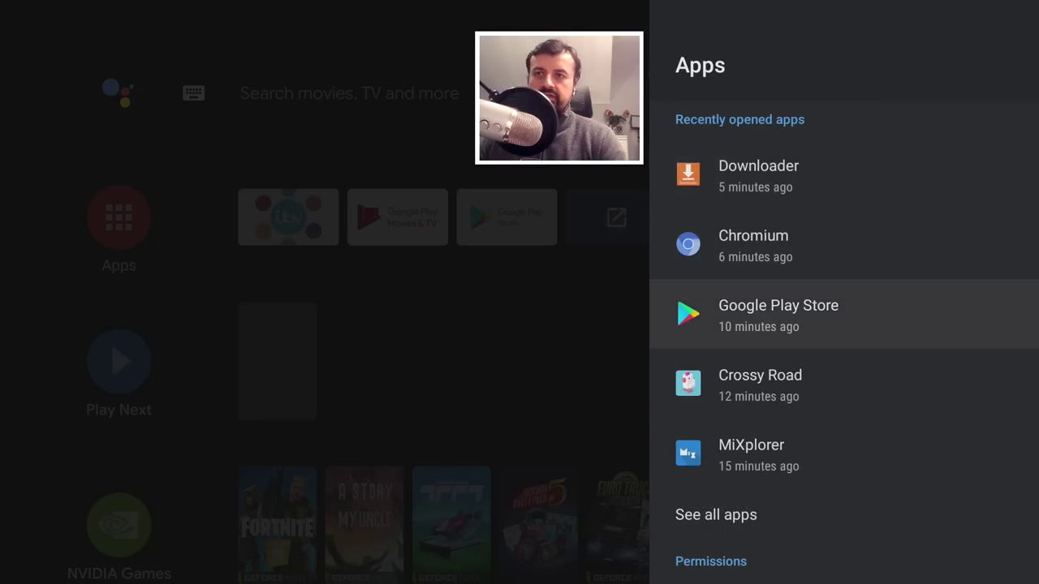
{"action": "key", "text": "Return"}
- Find Disney+ in the full app list and open its app details
{"action": "key", "text": "Down"}
{"action": "key", "text": "Down"}
{"action": "key", "text": "Down"}
{"action": "key", "text": "Down"}
{"action": "key", "text": "Down"}
{"action": "key", "text": "Down"}
{"action": "key", "text": "Down"}
{"action": "key", "text": "Down"}
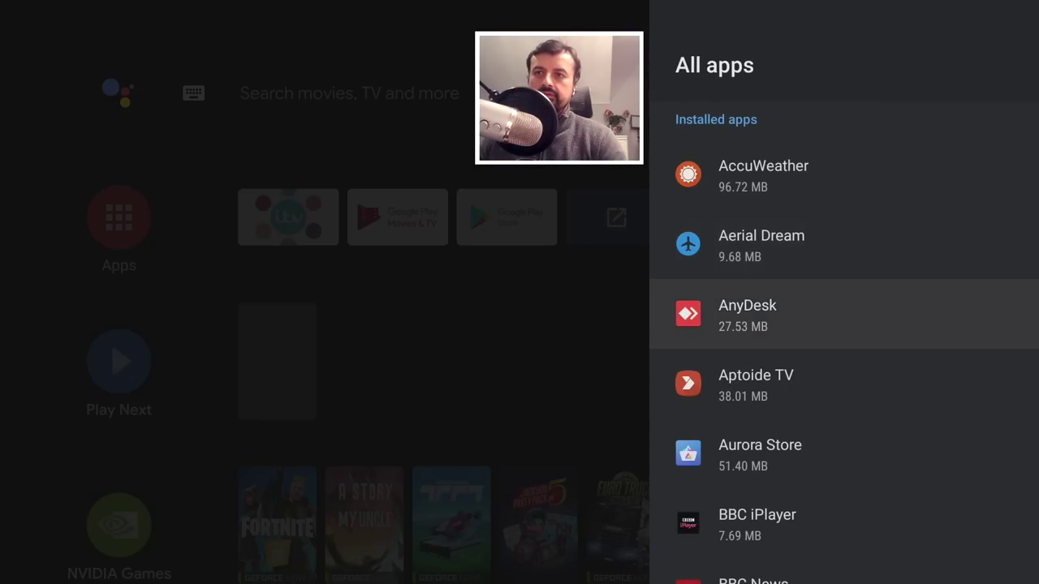
{"action": "key", "text": "Down"}
{"action": "key", "text": "Down"}
{"action": "key", "text": "Down"}
{"action": "key", "text": "Down"}
{"action": "key", "text": "Down"}
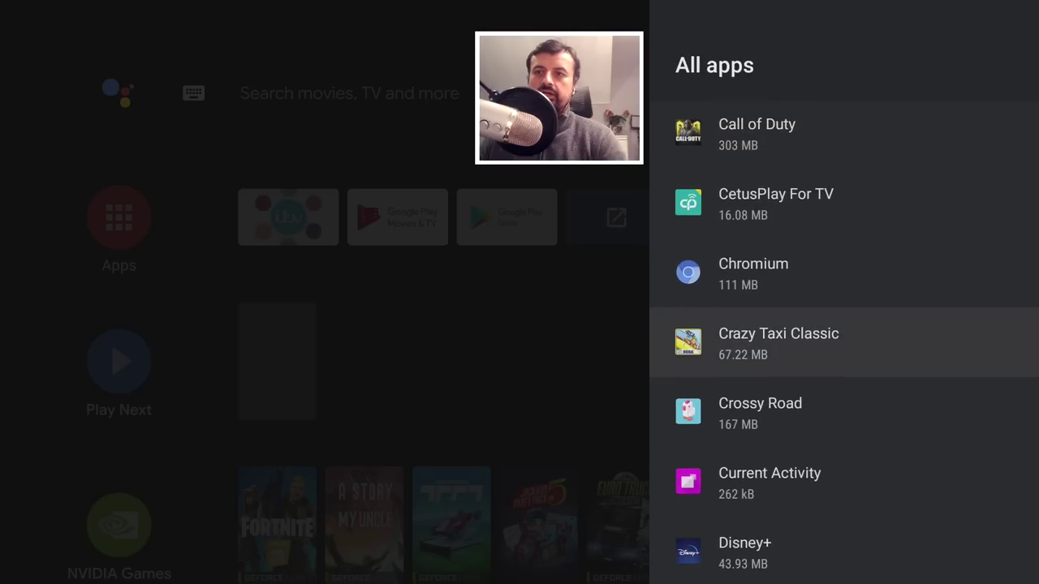
{"action": "key", "text": "Return"}
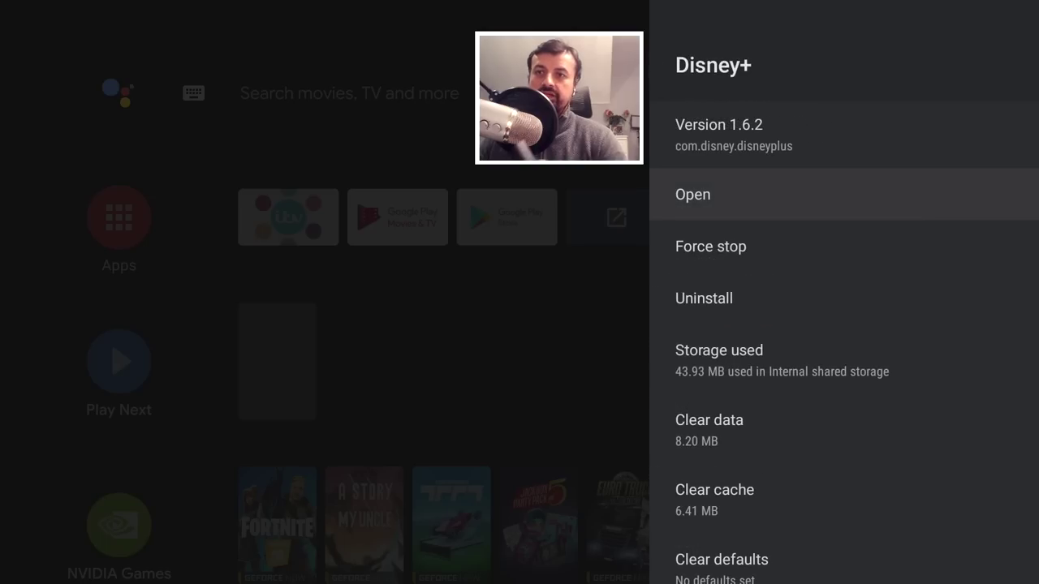
- Move Disney+ from the internal shared storage to the SanDisk USB drive
{"action": "key", "text": "Down"}
{"action": "key", "text": "Down"}
{"action": "key", "text": "Down"}
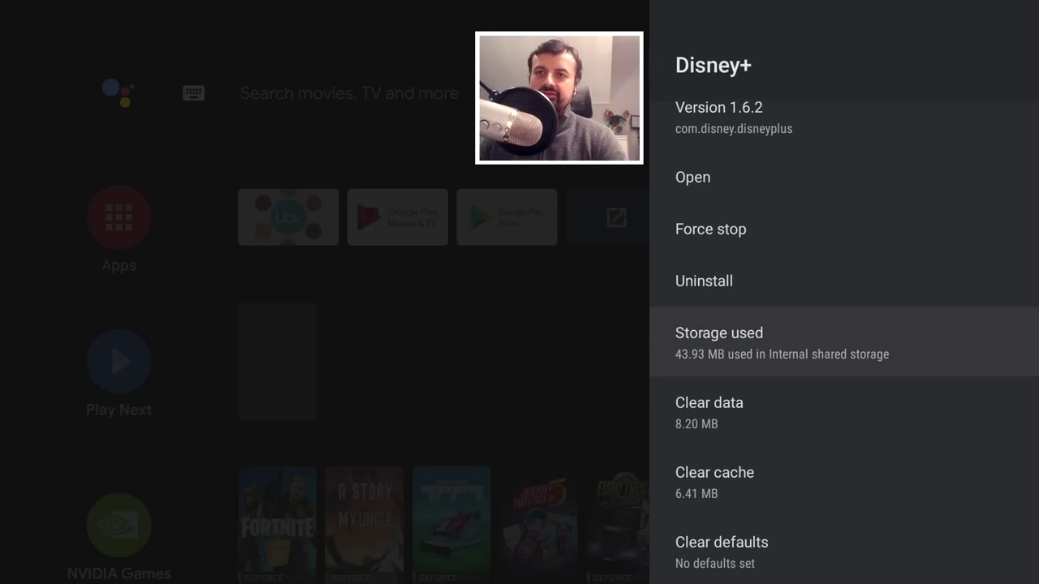
{"action": "key", "text": "Return"}
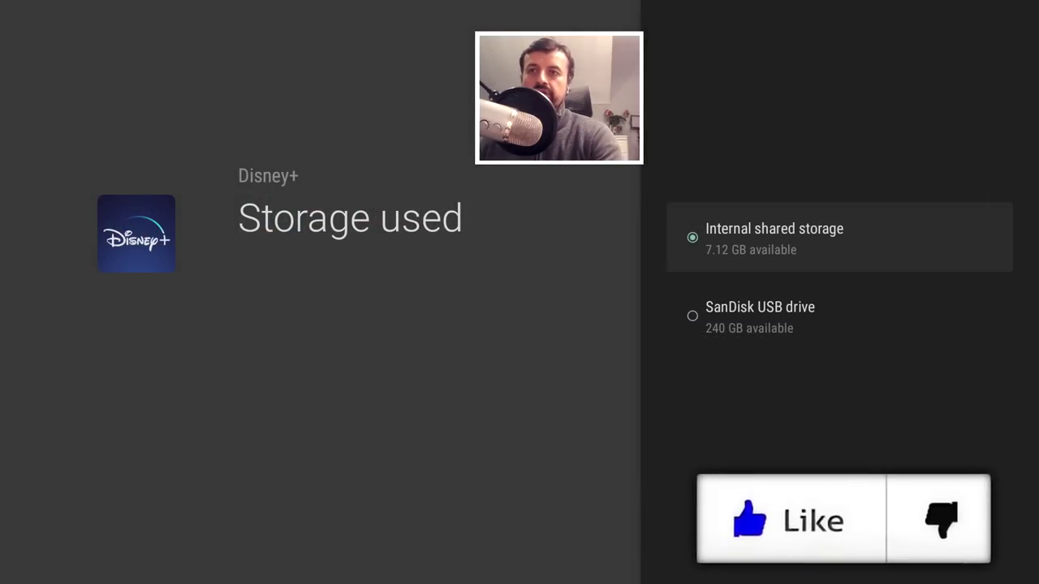
{"action": "key", "text": "Down"}
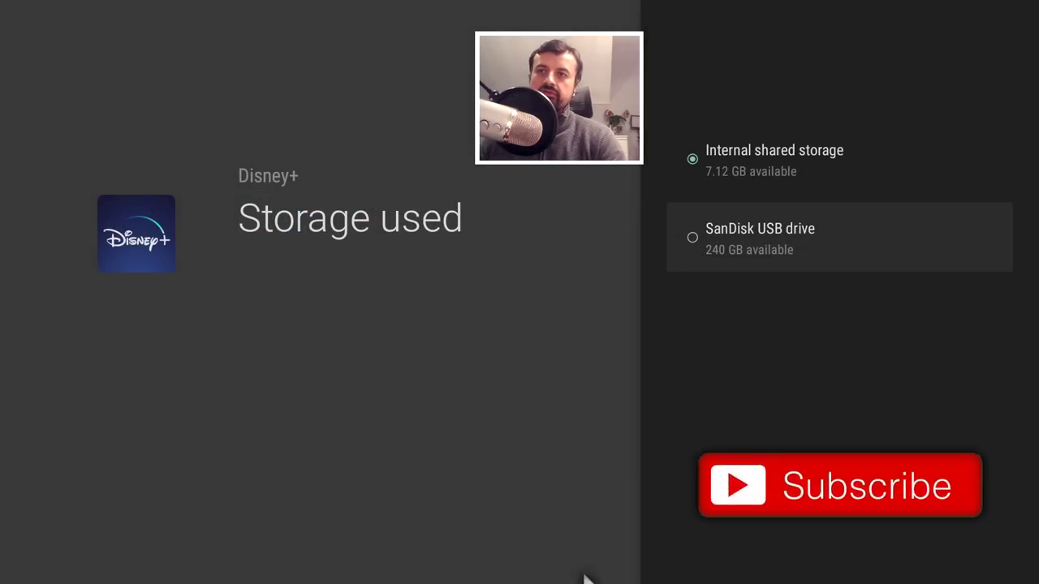
{"action": "key", "text": "Return"}
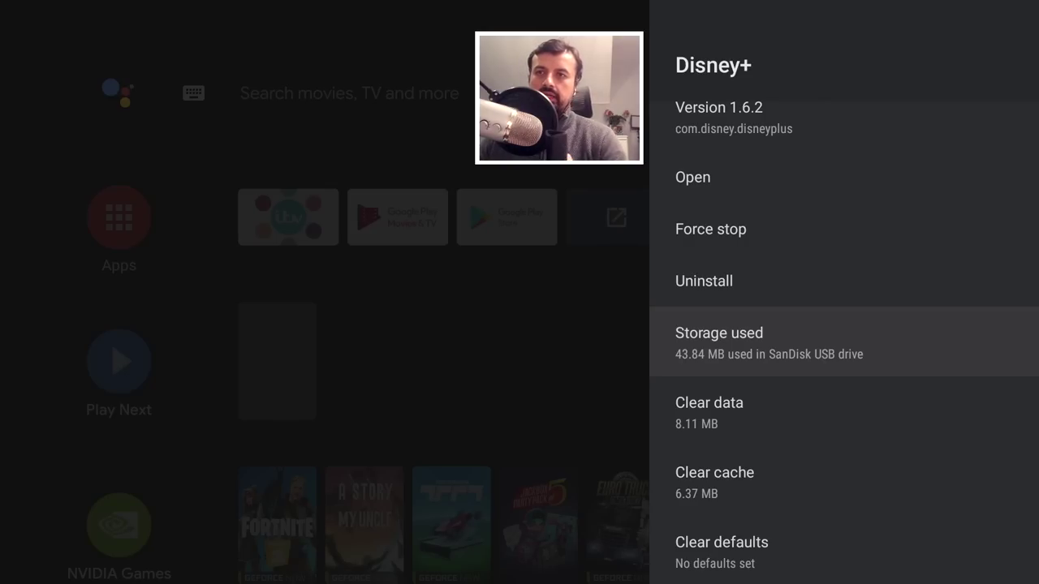
- Go back to the full app list and open the app details of Downloader
{"action": "key", "text": "Escape"}
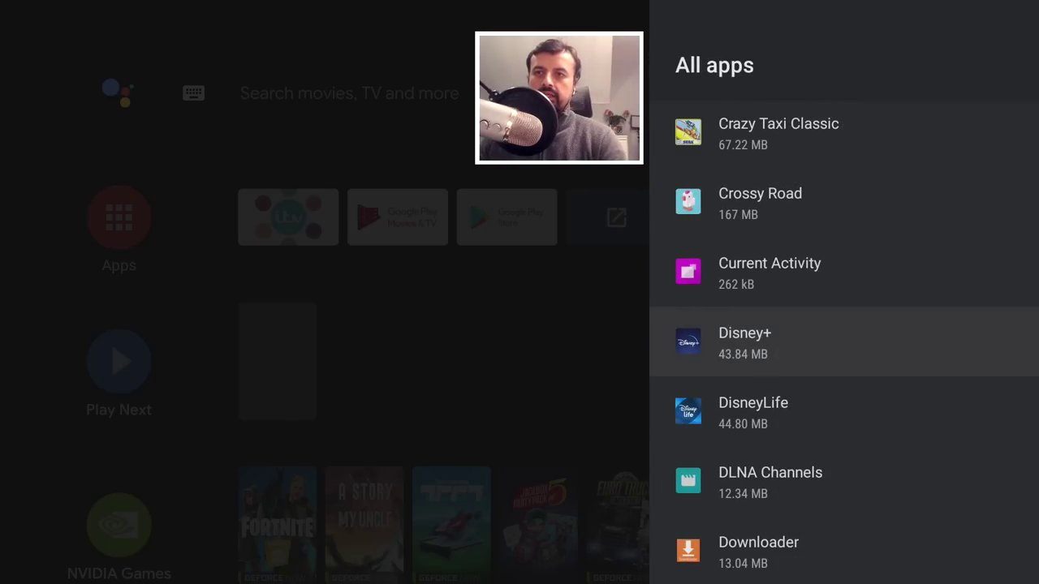
{"action": "key", "text": "Down"}
{"action": "key", "text": "Down"}
{"action": "key", "text": "Down"}
{"action": "key", "text": "Return"}
- Change the storage used by Downloader to the SanDisk USB drive
{"action": "key", "text": "Down"}
{"action": "key", "text": "Down"}
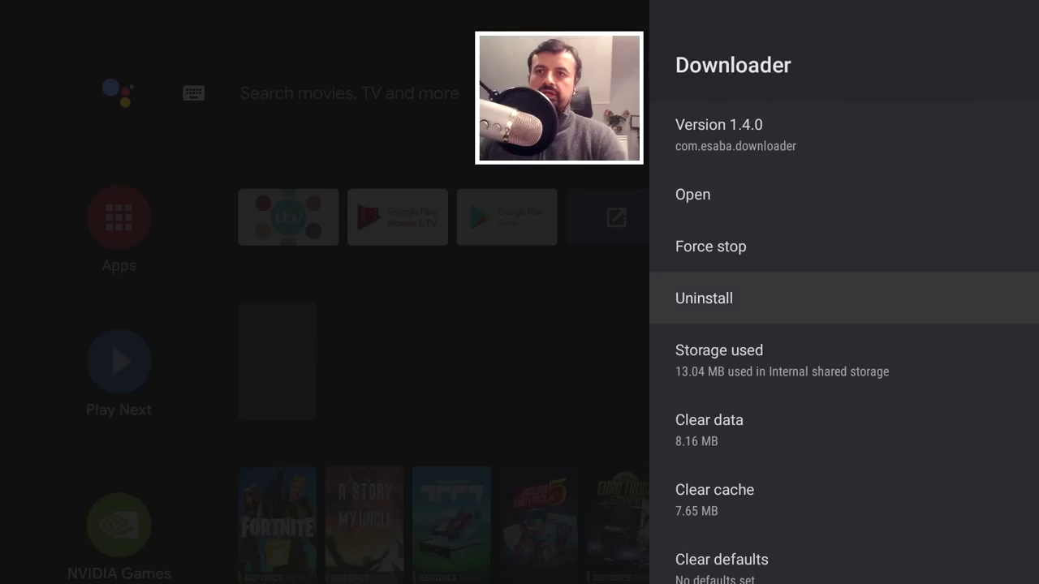
{"action": "key", "text": "Down"}
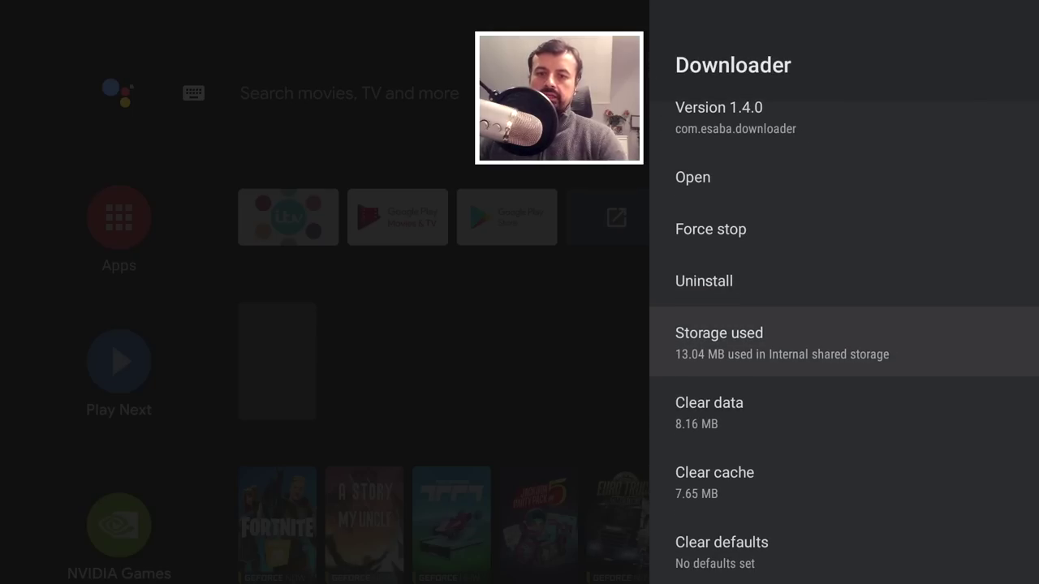
{"action": "key", "text": "Return"}
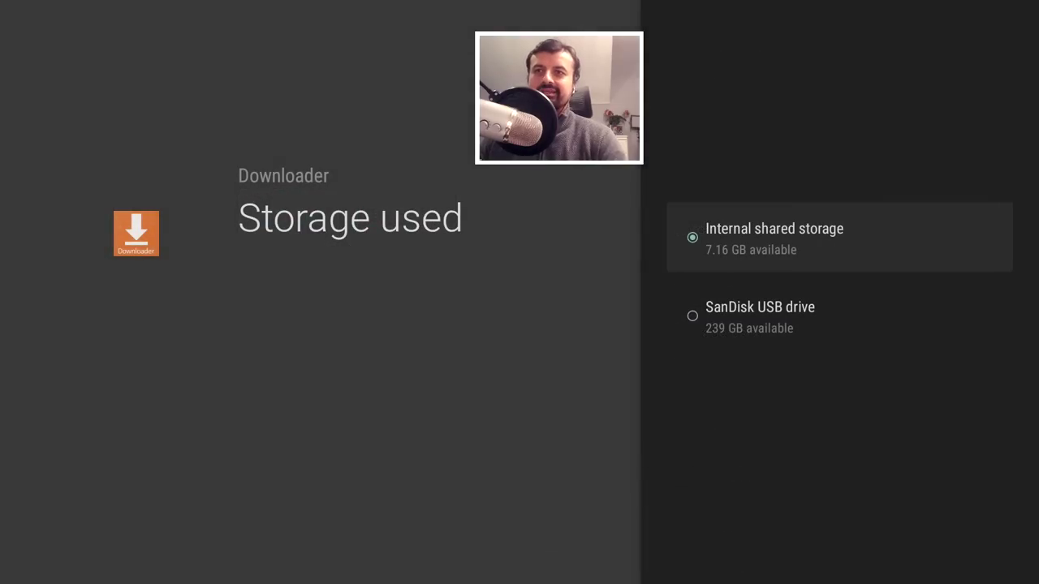
{"action": "key", "text": "Down"}
{"action": "key", "text": "Return"}
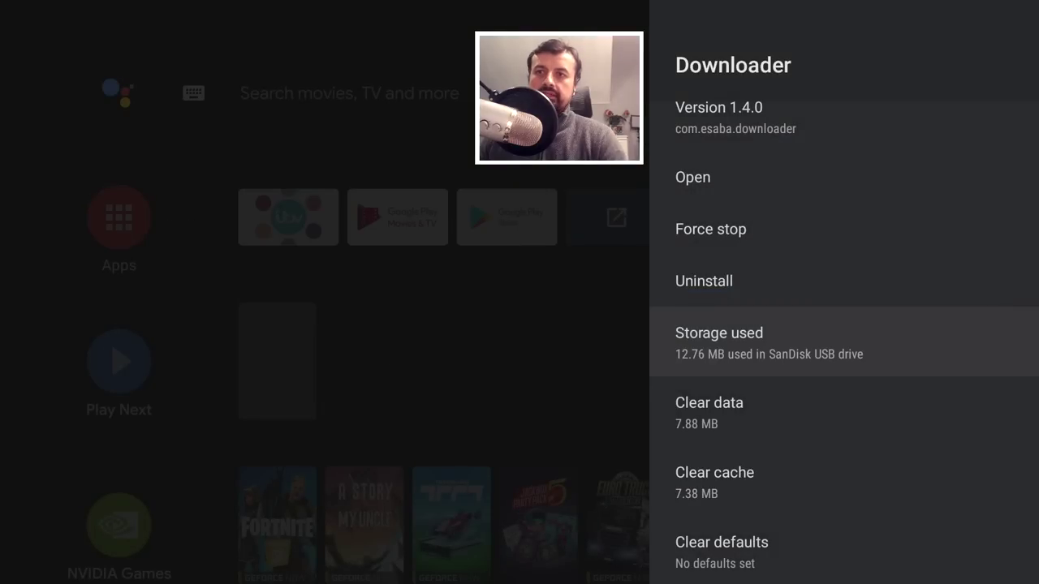
- Launch Downloader from its app details page
{"action": "key", "text": "Up"}
{"action": "key", "text": "Up"}
{"action": "key", "text": "Up"}
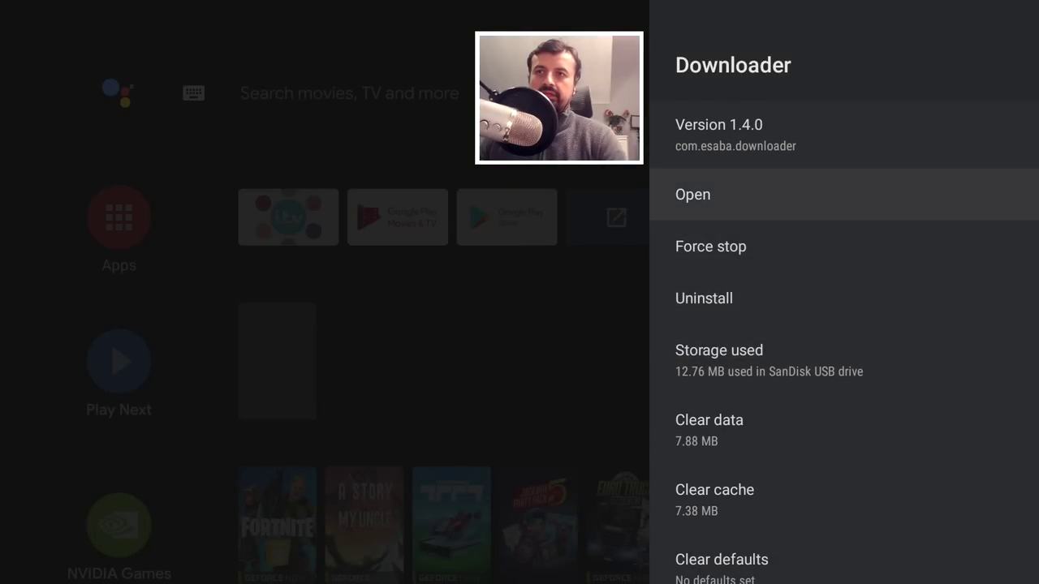
{"action": "key", "text": "Down"}
{"action": "key", "text": "Up"}
{"action": "key", "text": "Return"}
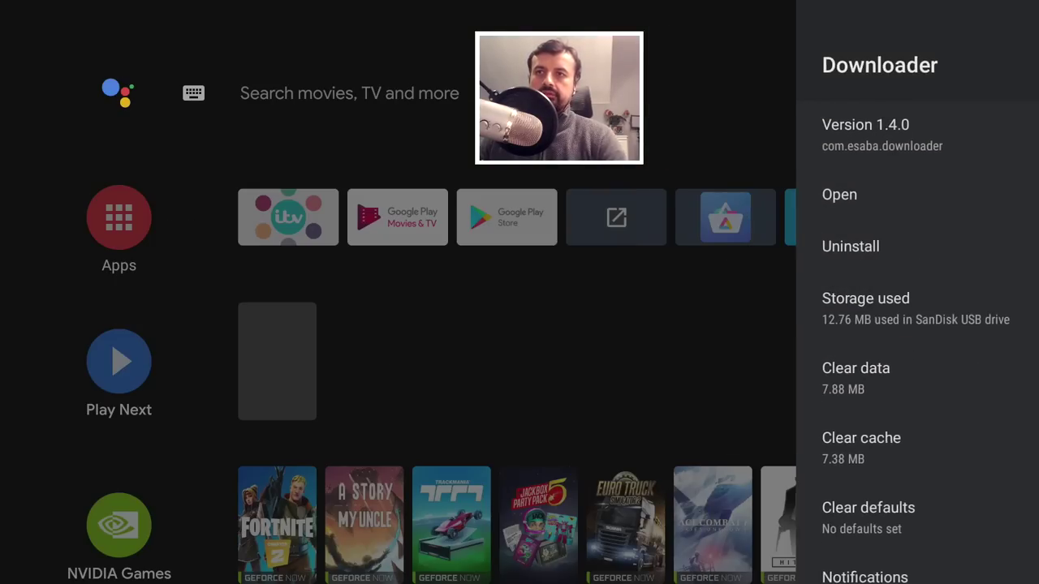